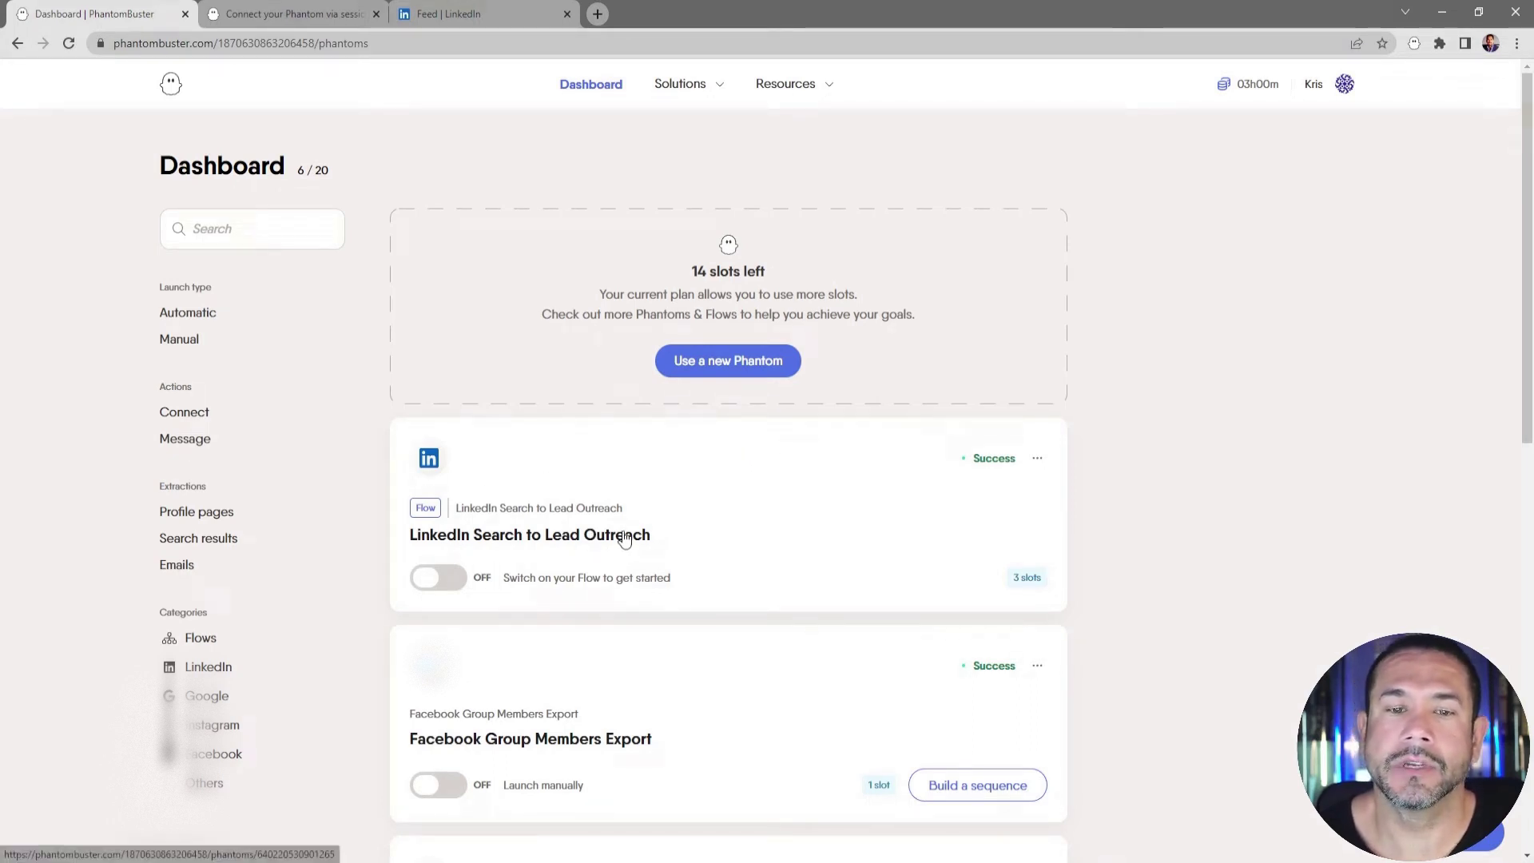
Step: Open the LinkedIn Search to Lead Outreach flow's connection step and check its current session cookie
click(815, 525)
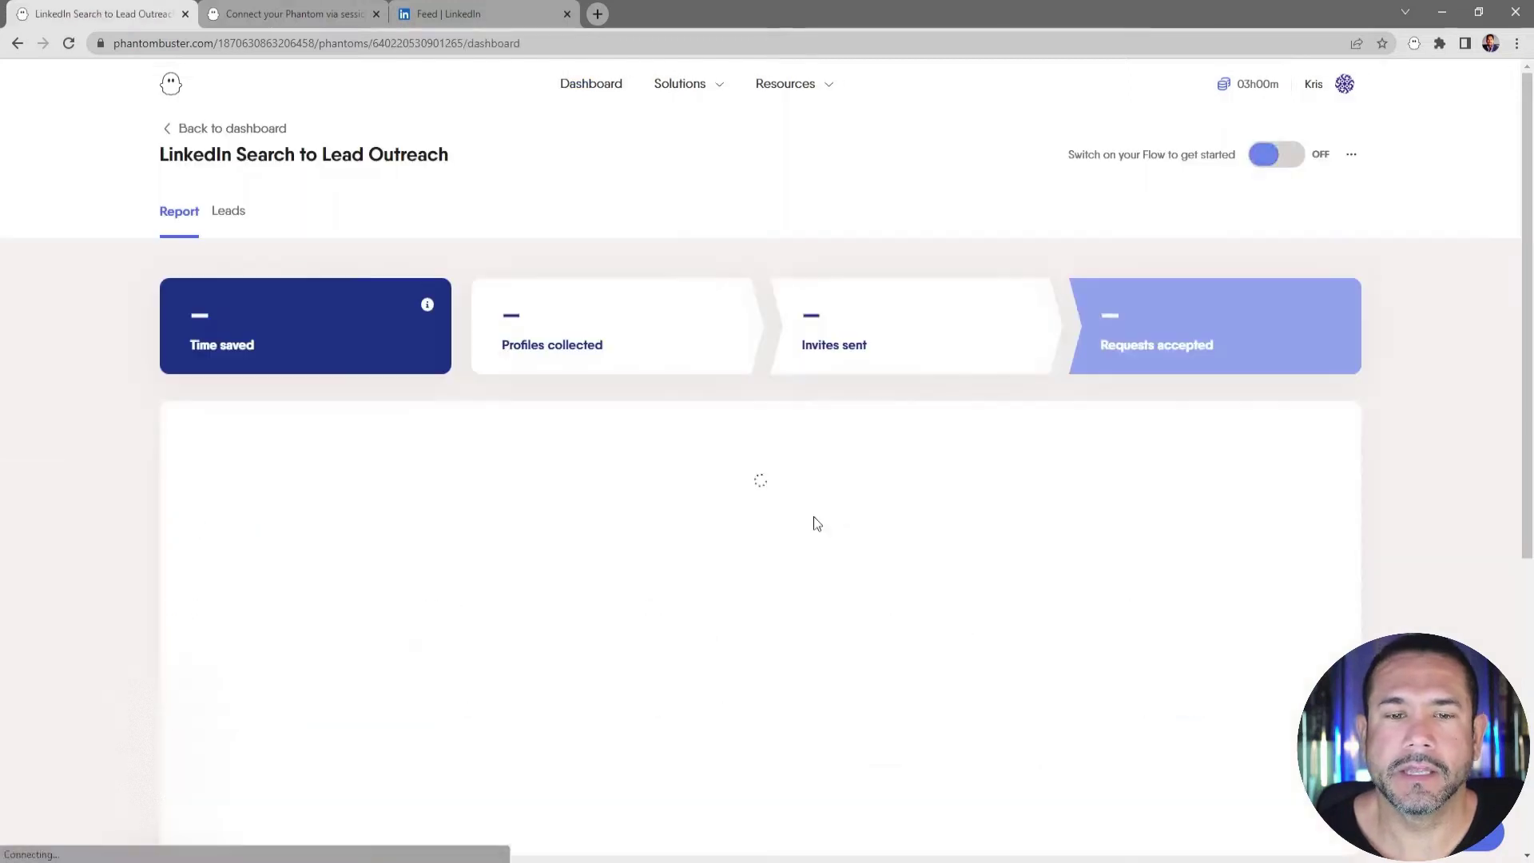
click(1350, 157)
click(1331, 192)
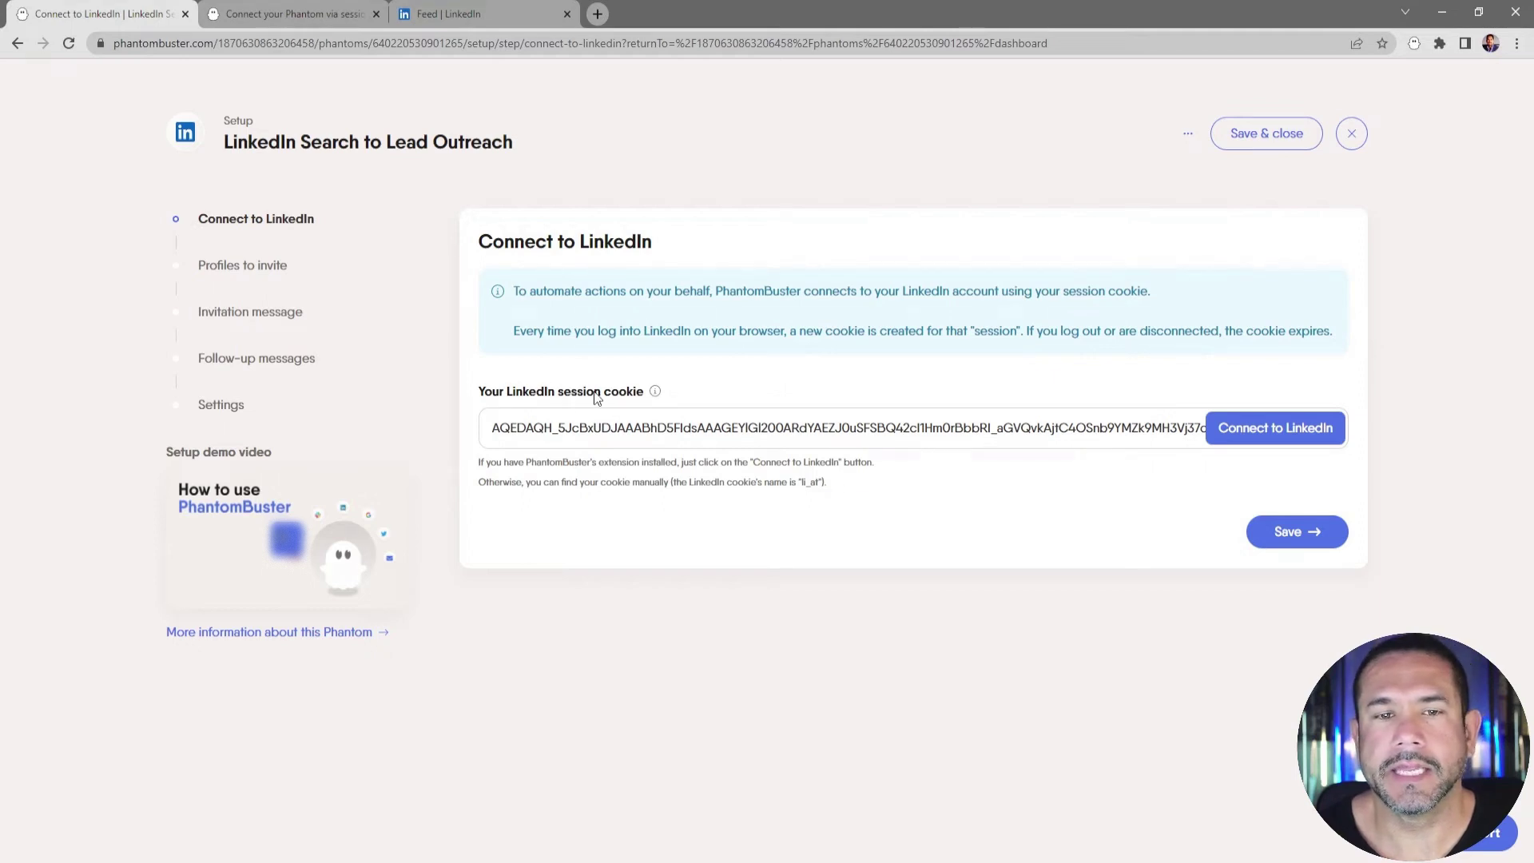
click(854, 434)
click(1258, 436)
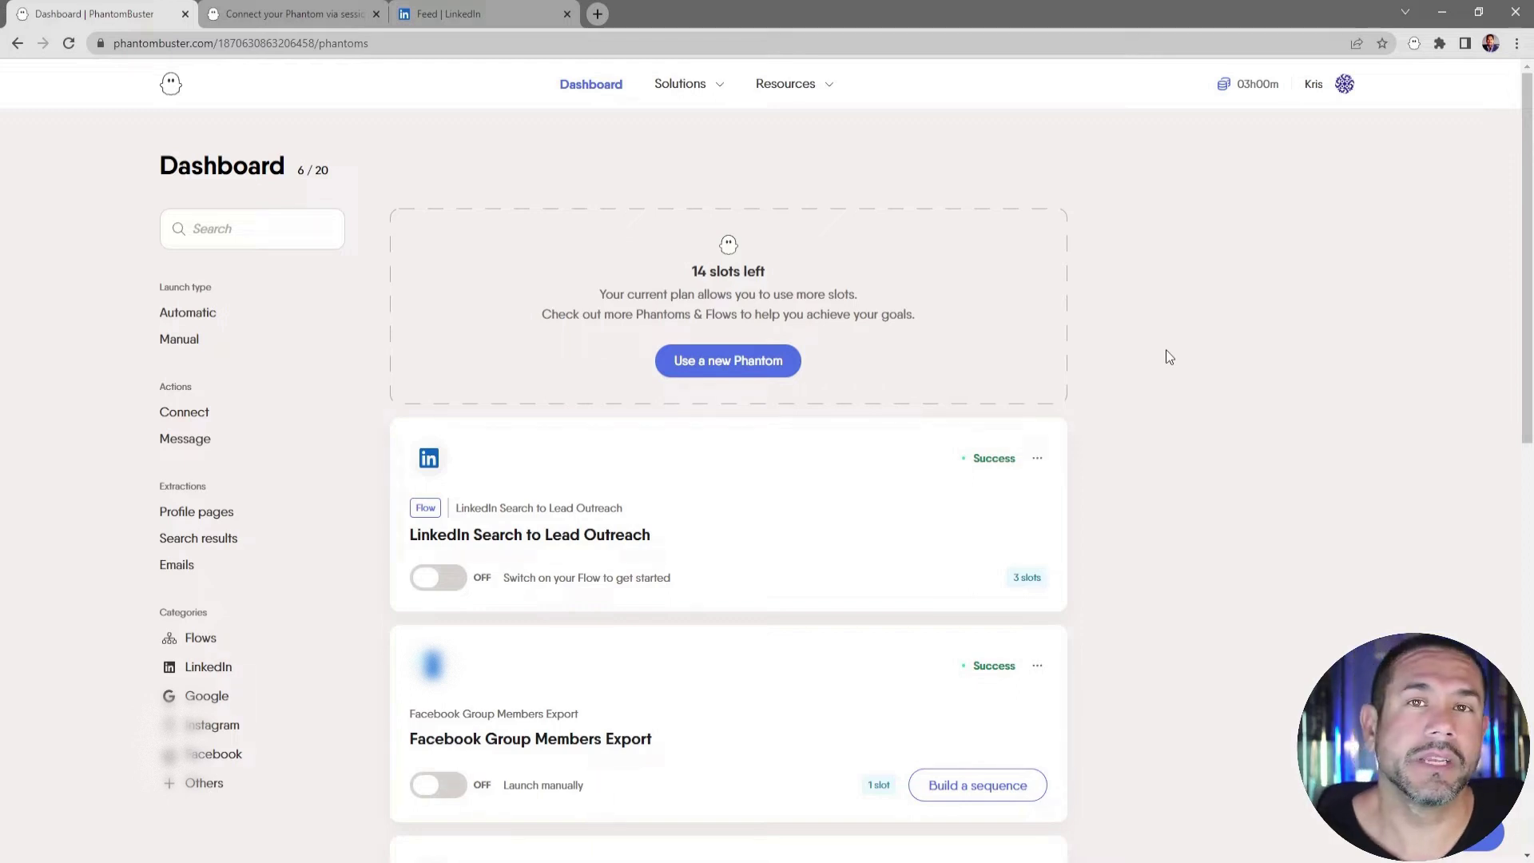
Step: Duplicate the LinkedIn Search to Lead Outreach flow from its options menu
click(1039, 461)
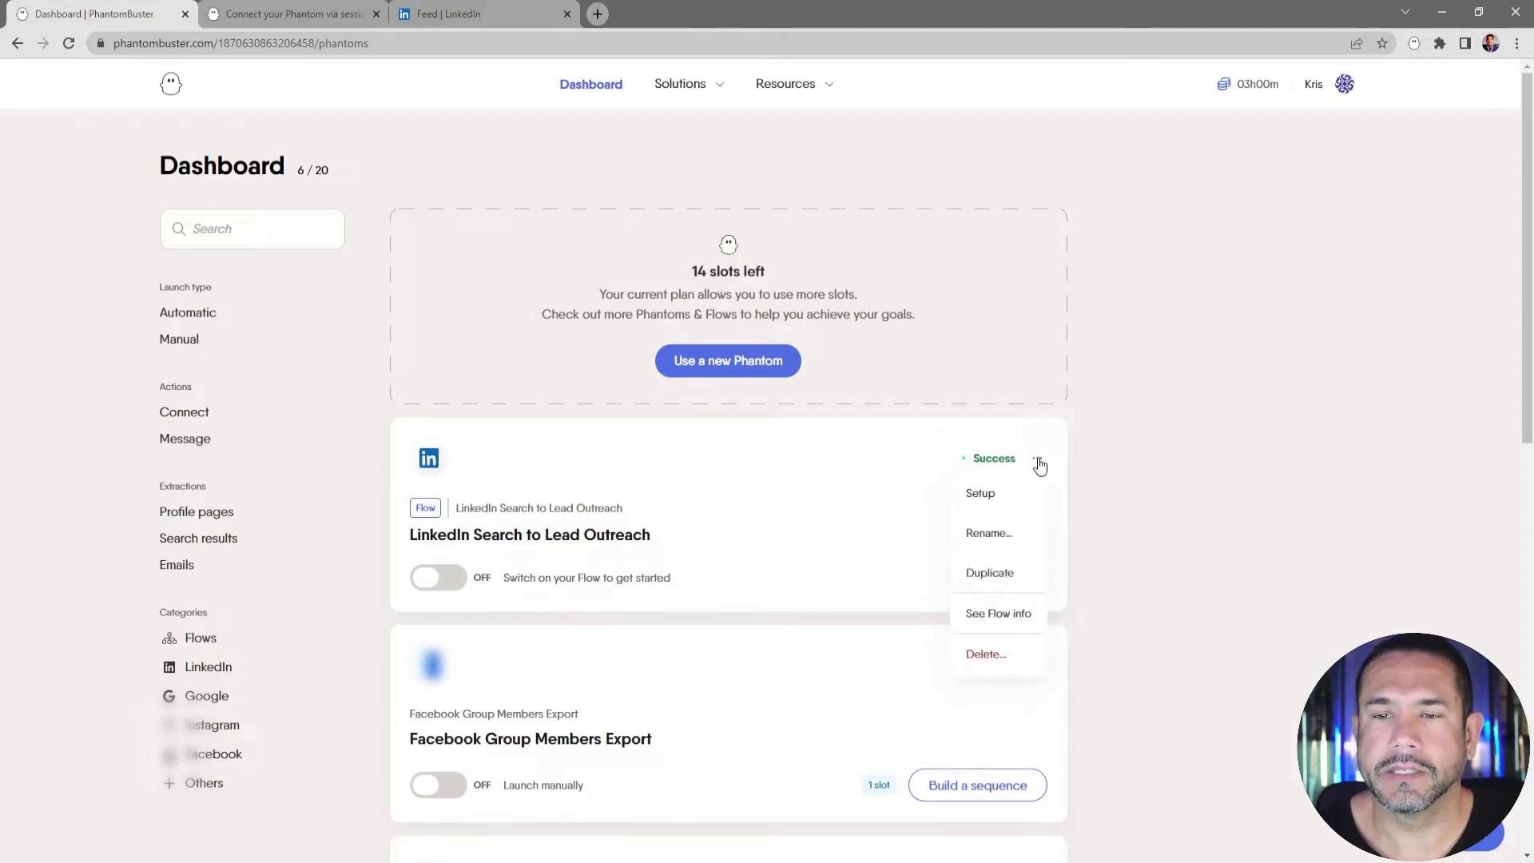
click(1013, 576)
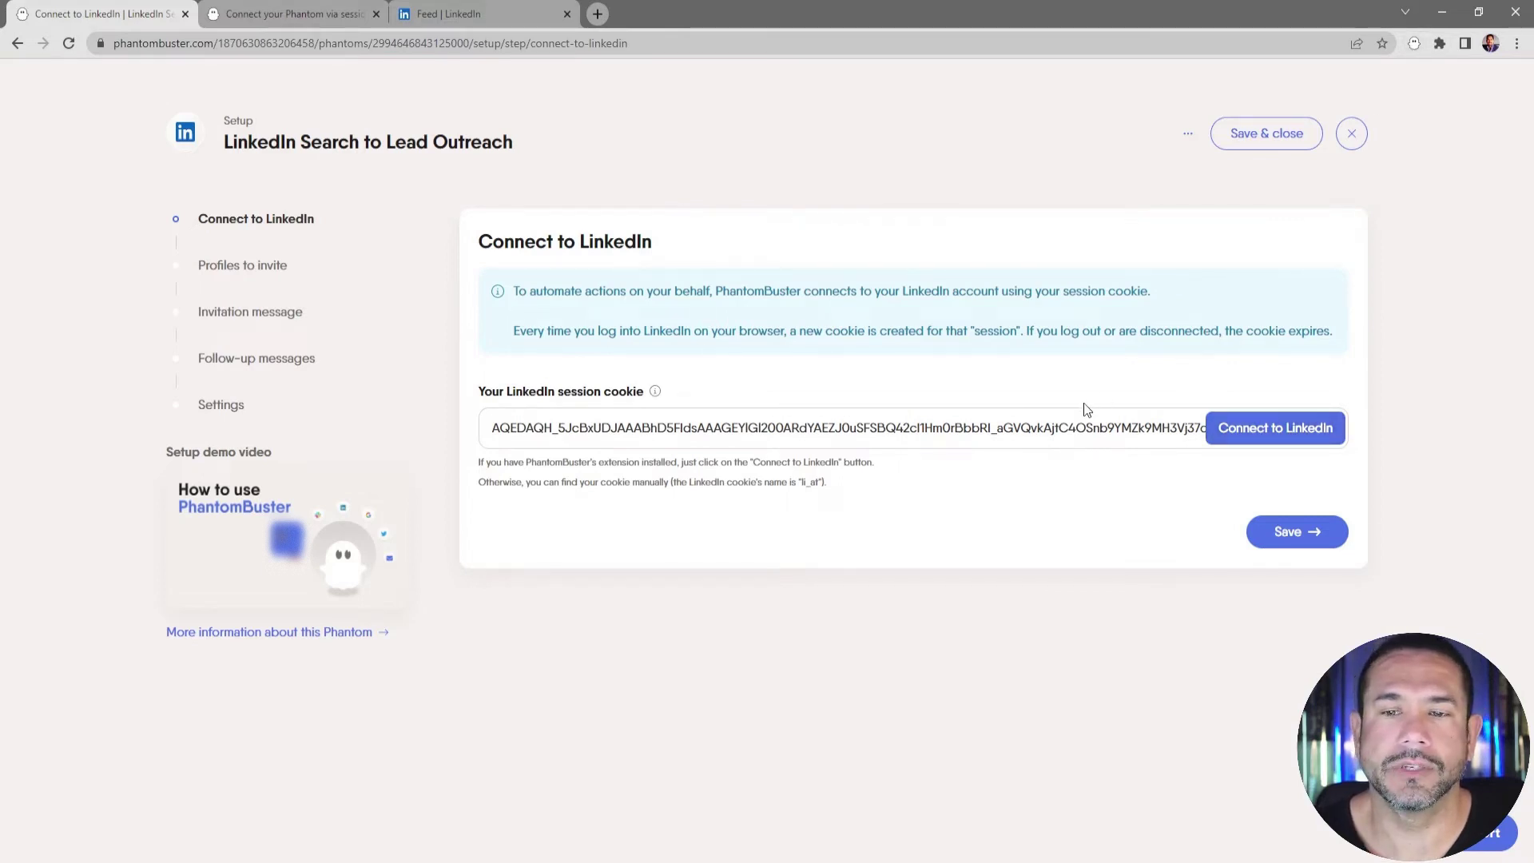
click(694, 854)
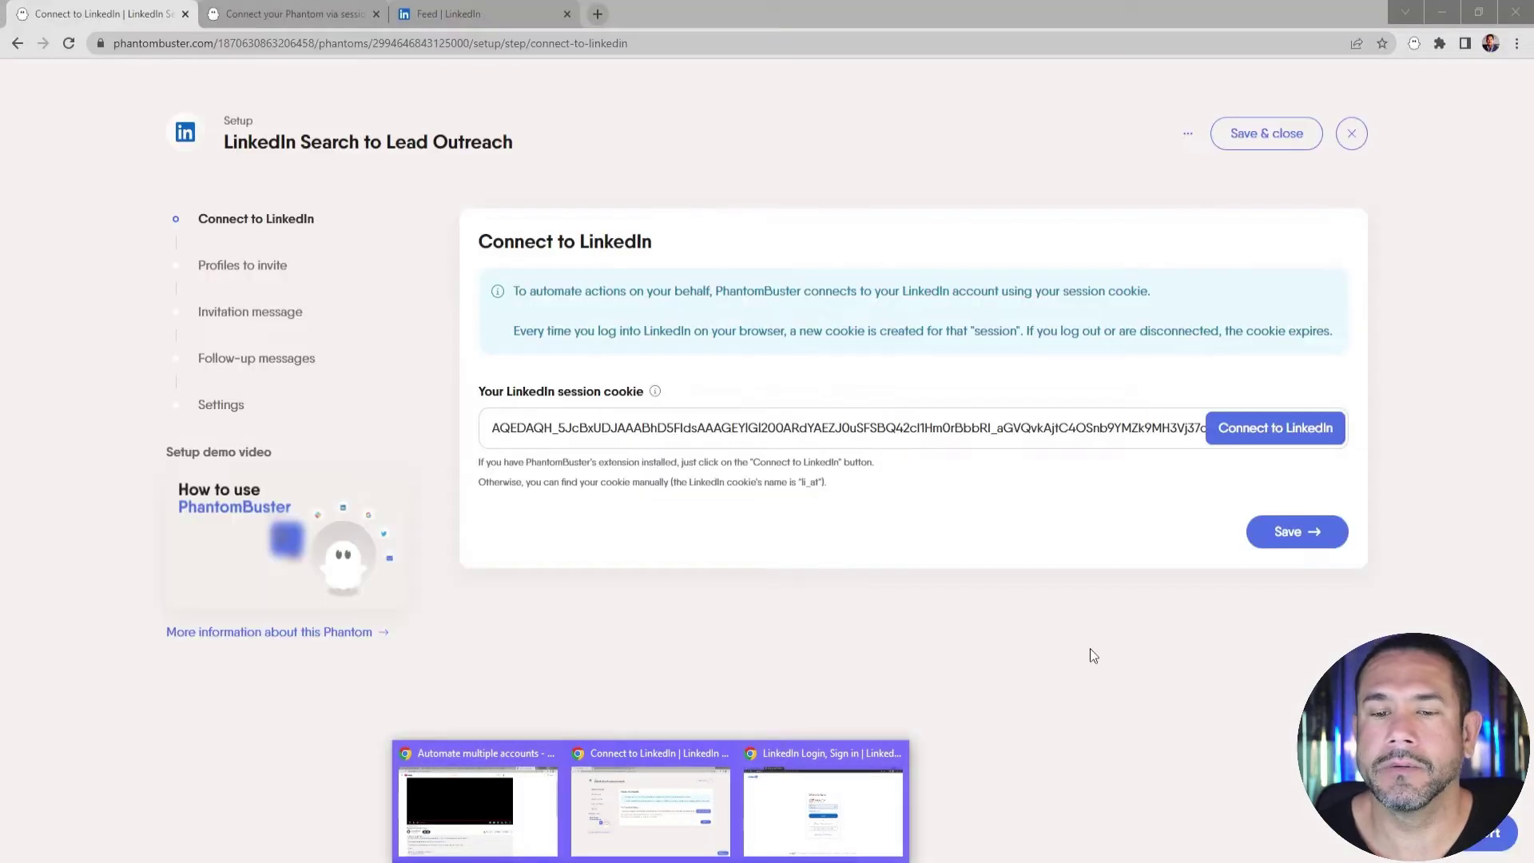
Step: Check Chrome's menu without choosing anything, then bring the incognito LinkedIn sign-in window forward
click(1090, 649)
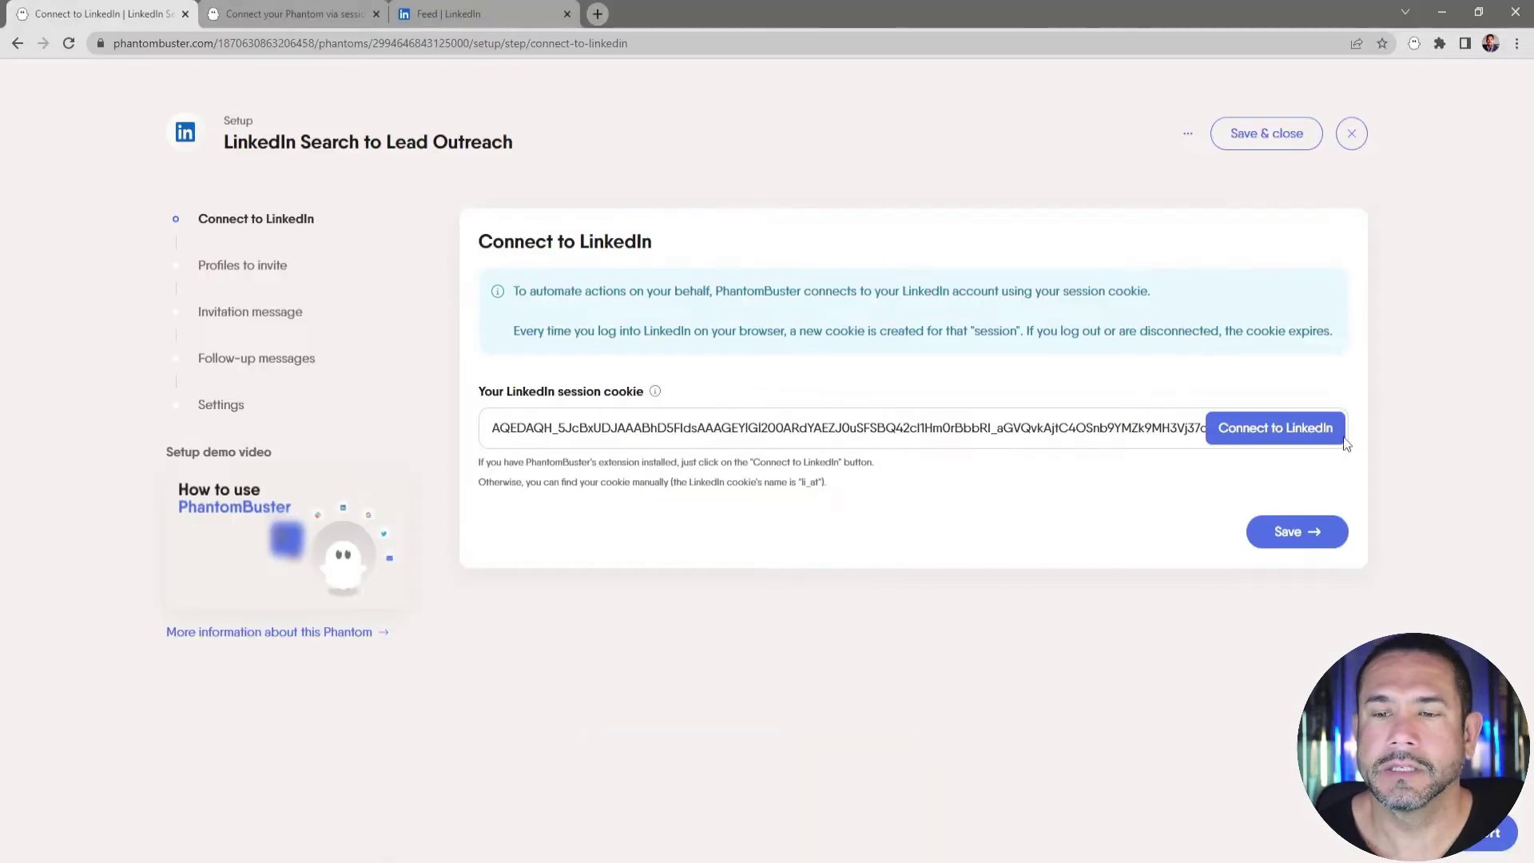
click(1516, 44)
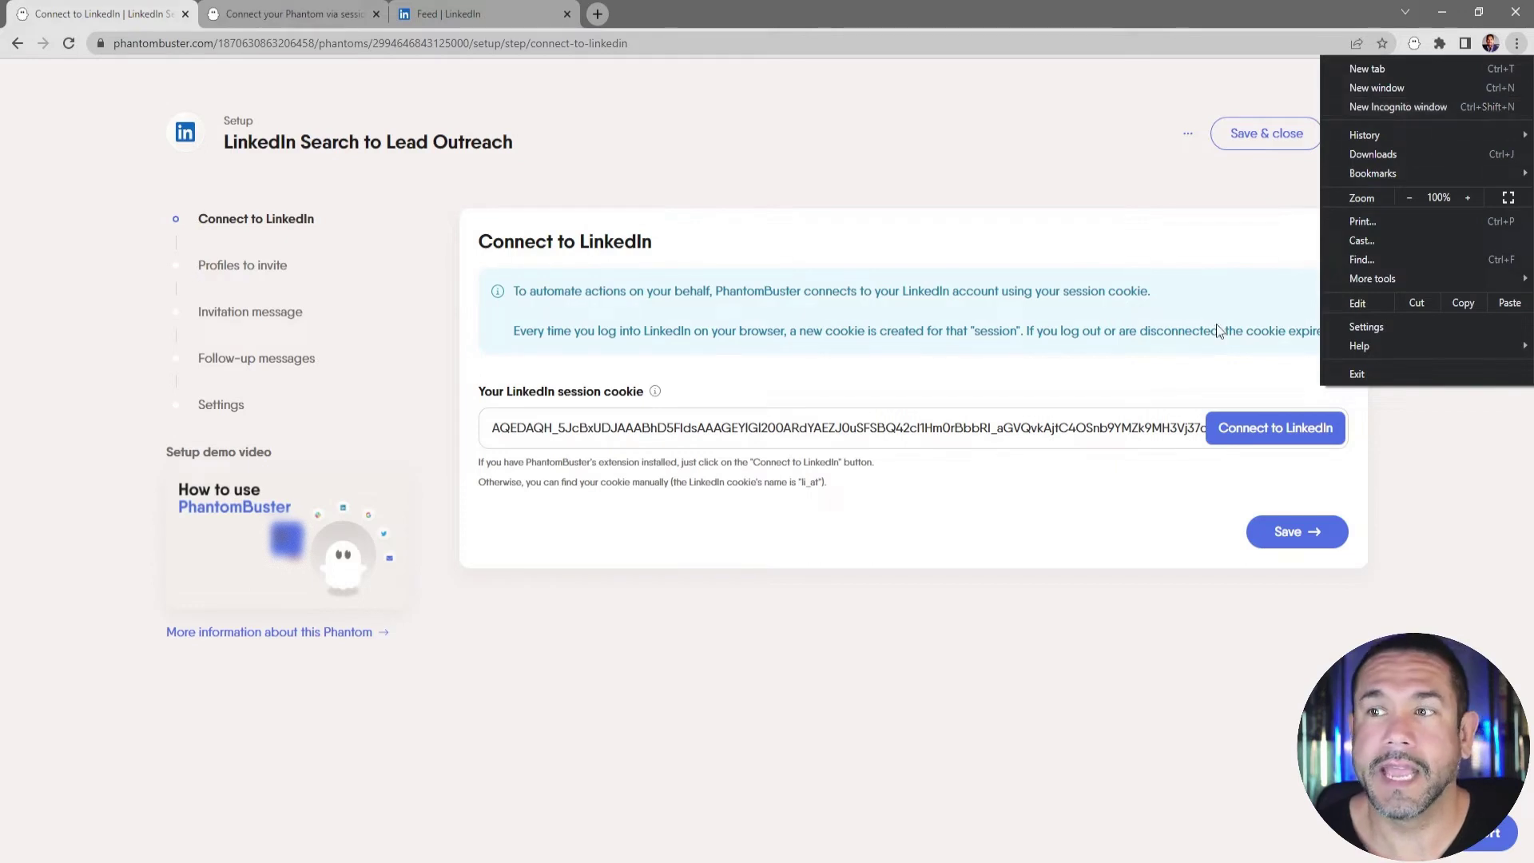
click(831, 640)
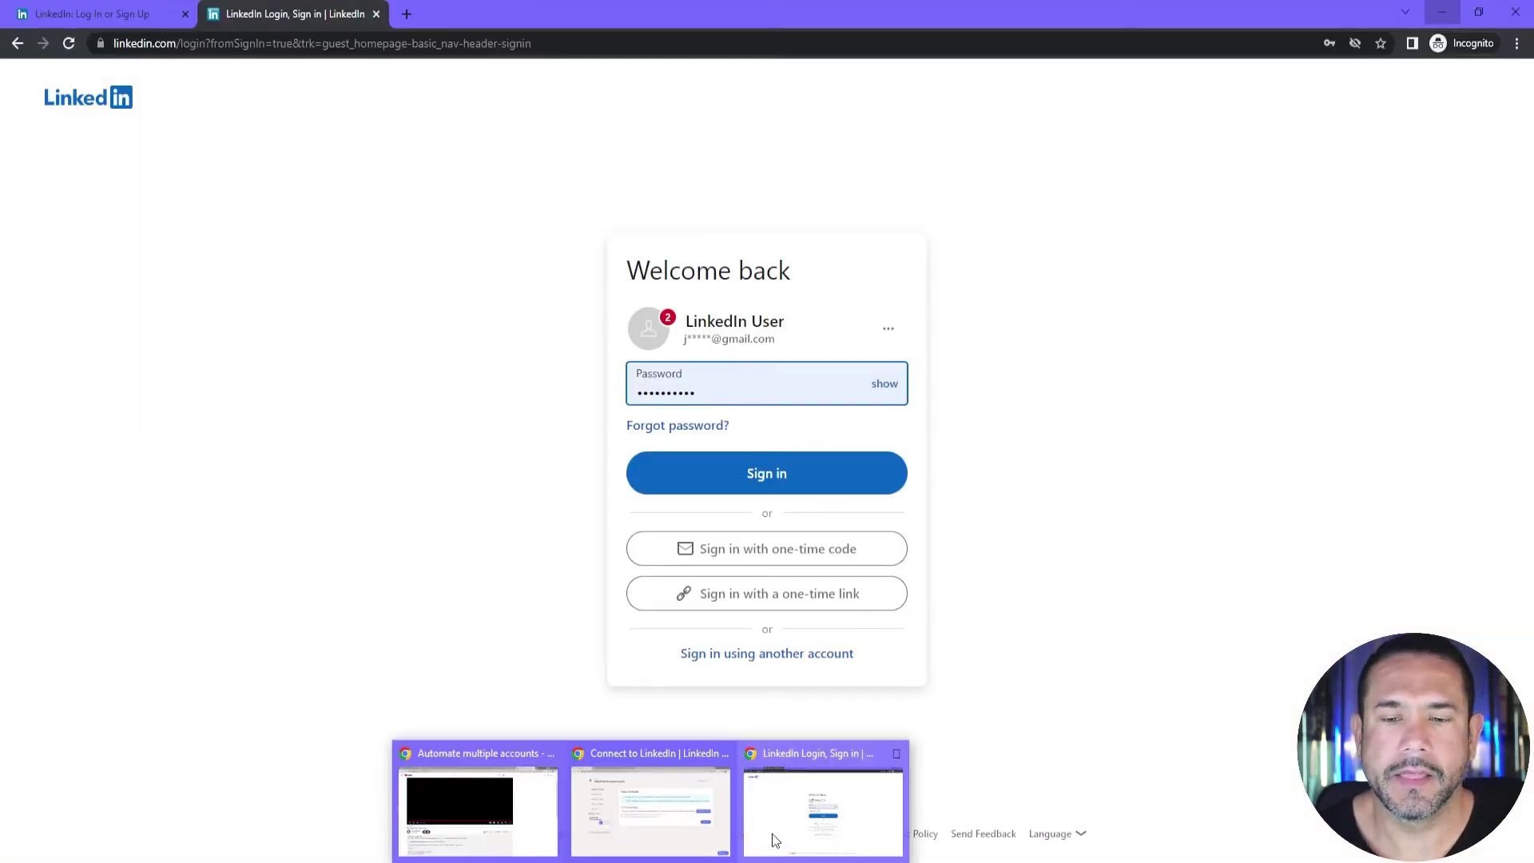
click(771, 835)
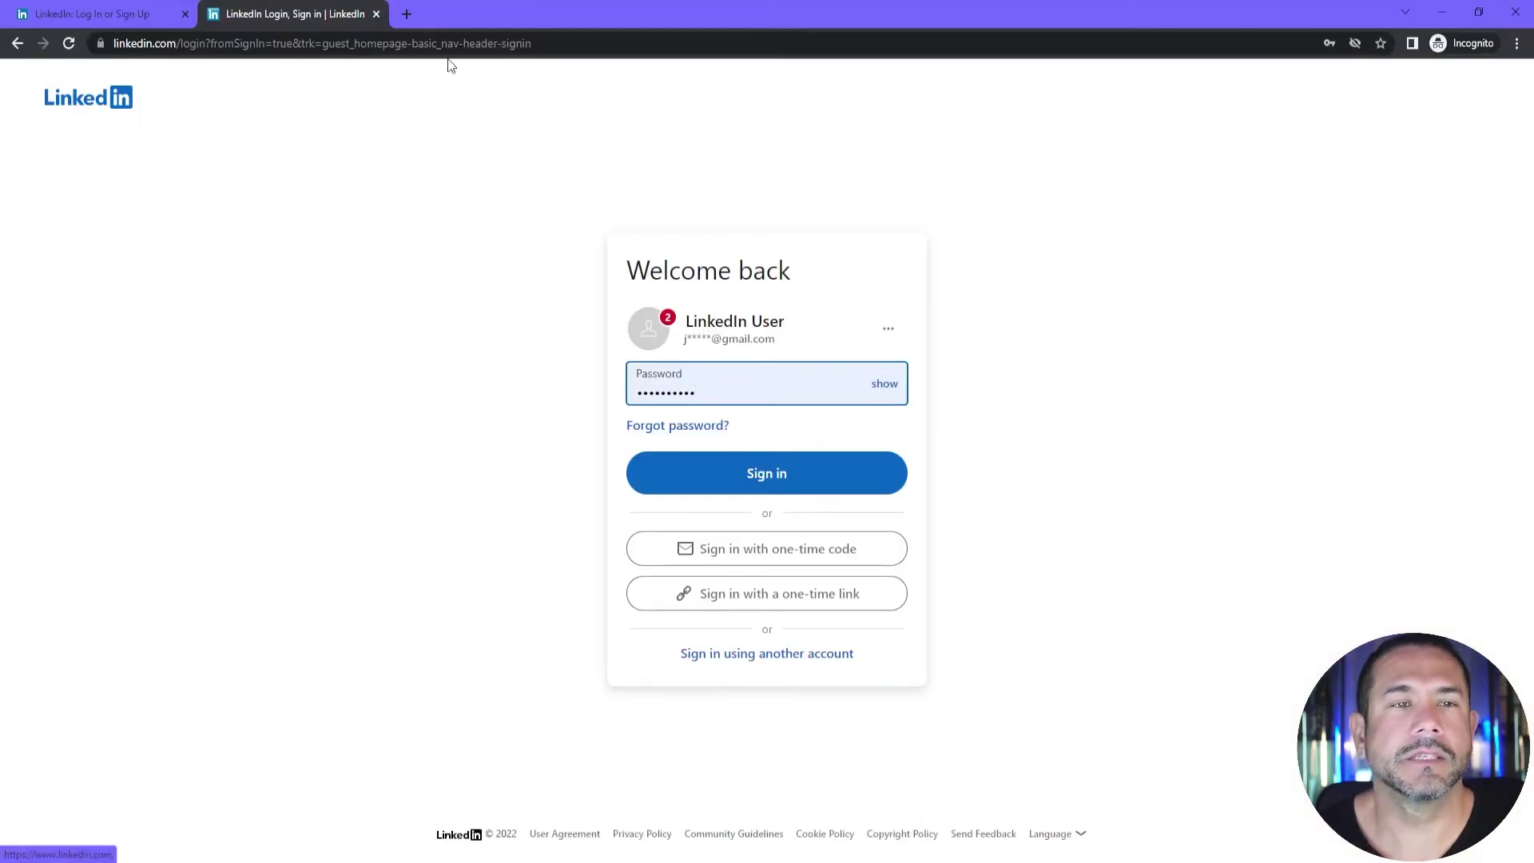
Step: Log in to the second LinkedIn account using the saved password on the Welcome back page
click(58, 11)
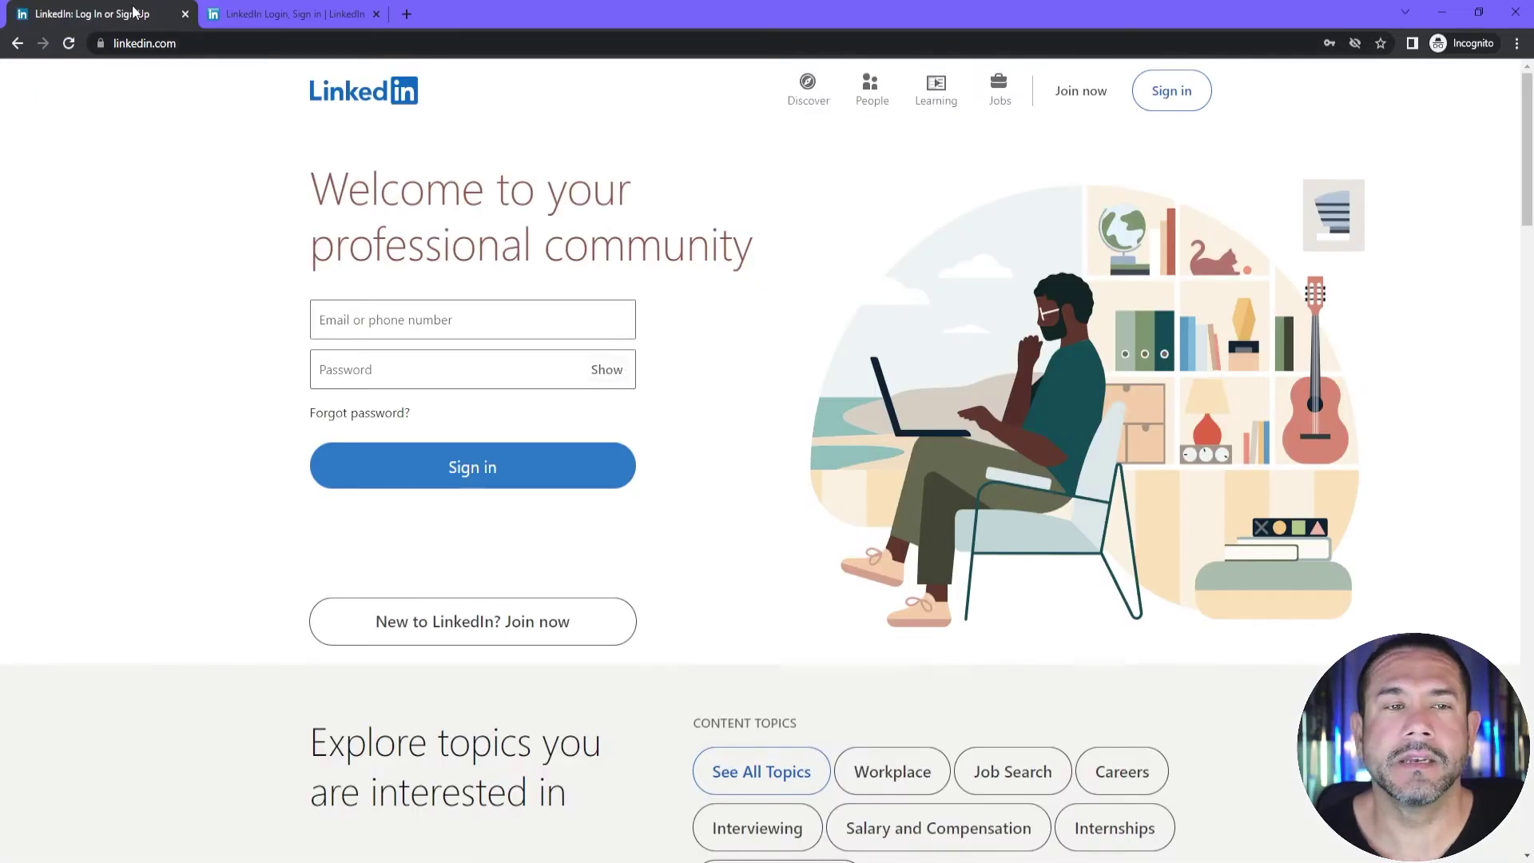
click(290, 16)
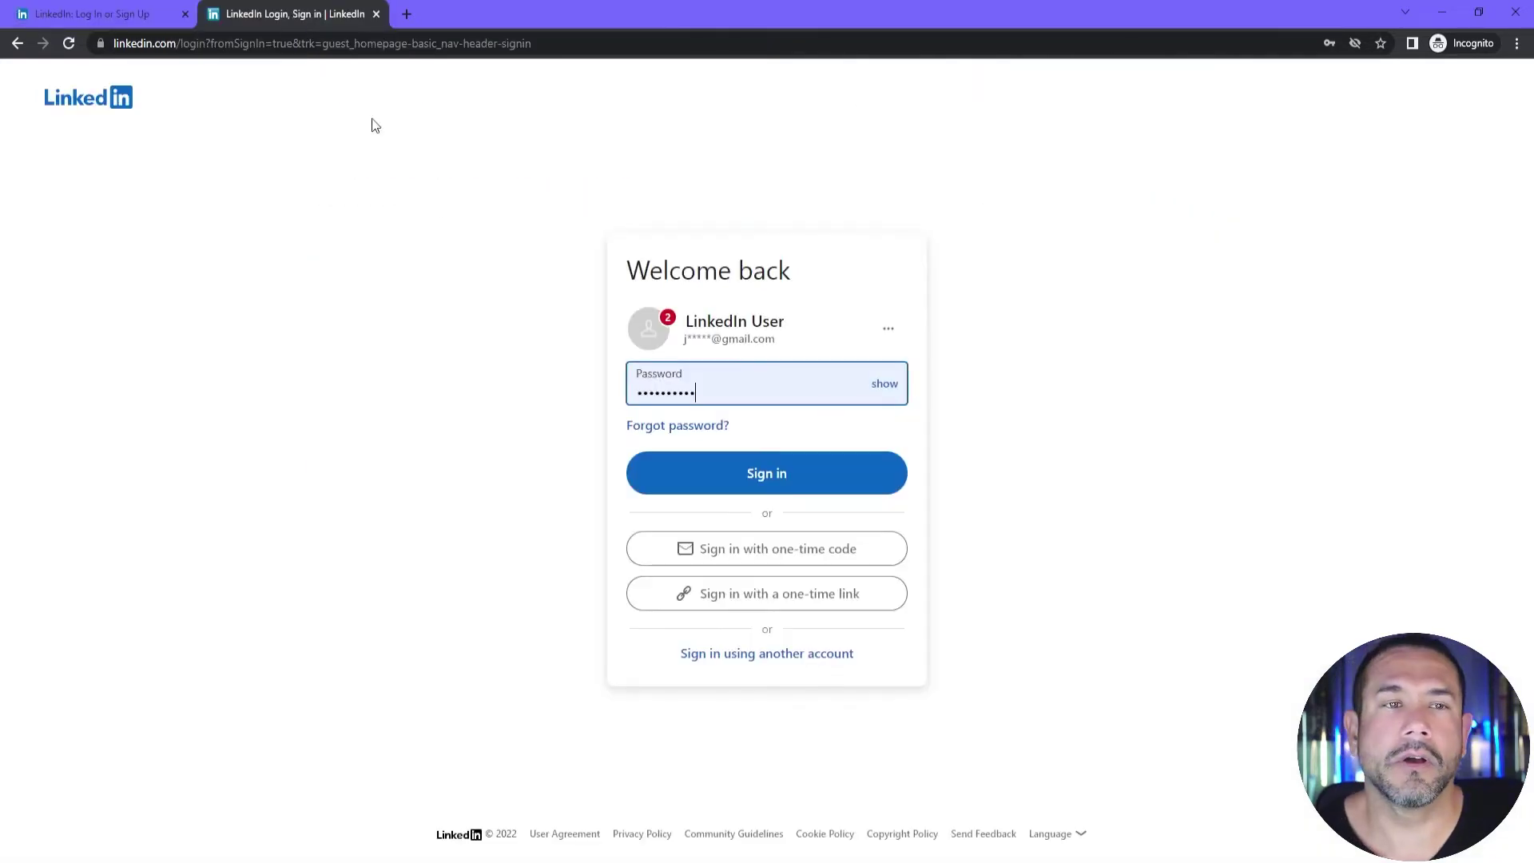
click(810, 480)
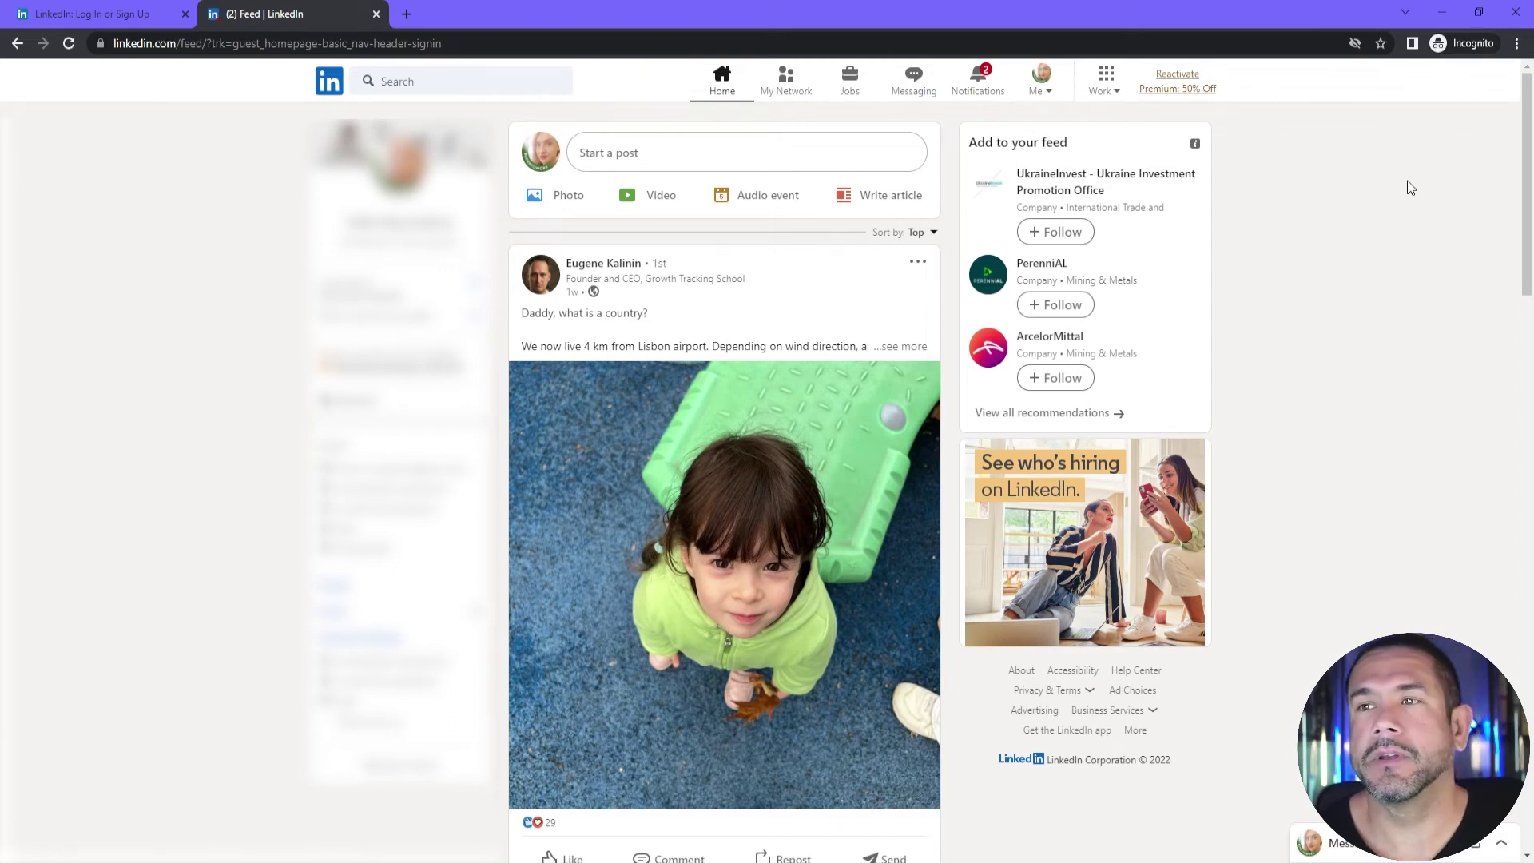
right_click(1252, 310)
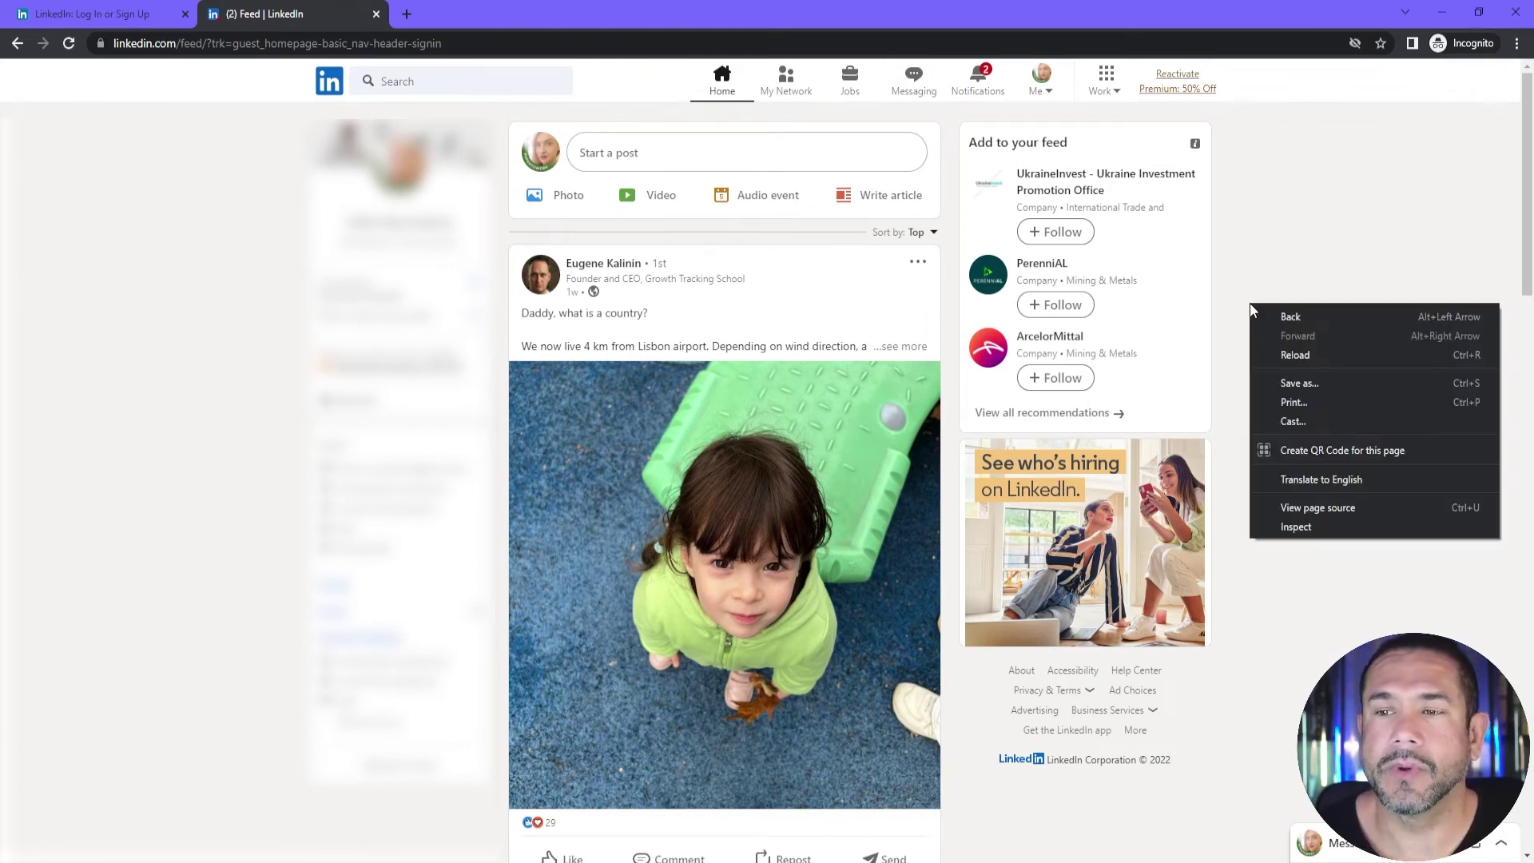
Step: Open DevTools' Application panel and list the cookies stored for linkedin.com
click(1310, 527)
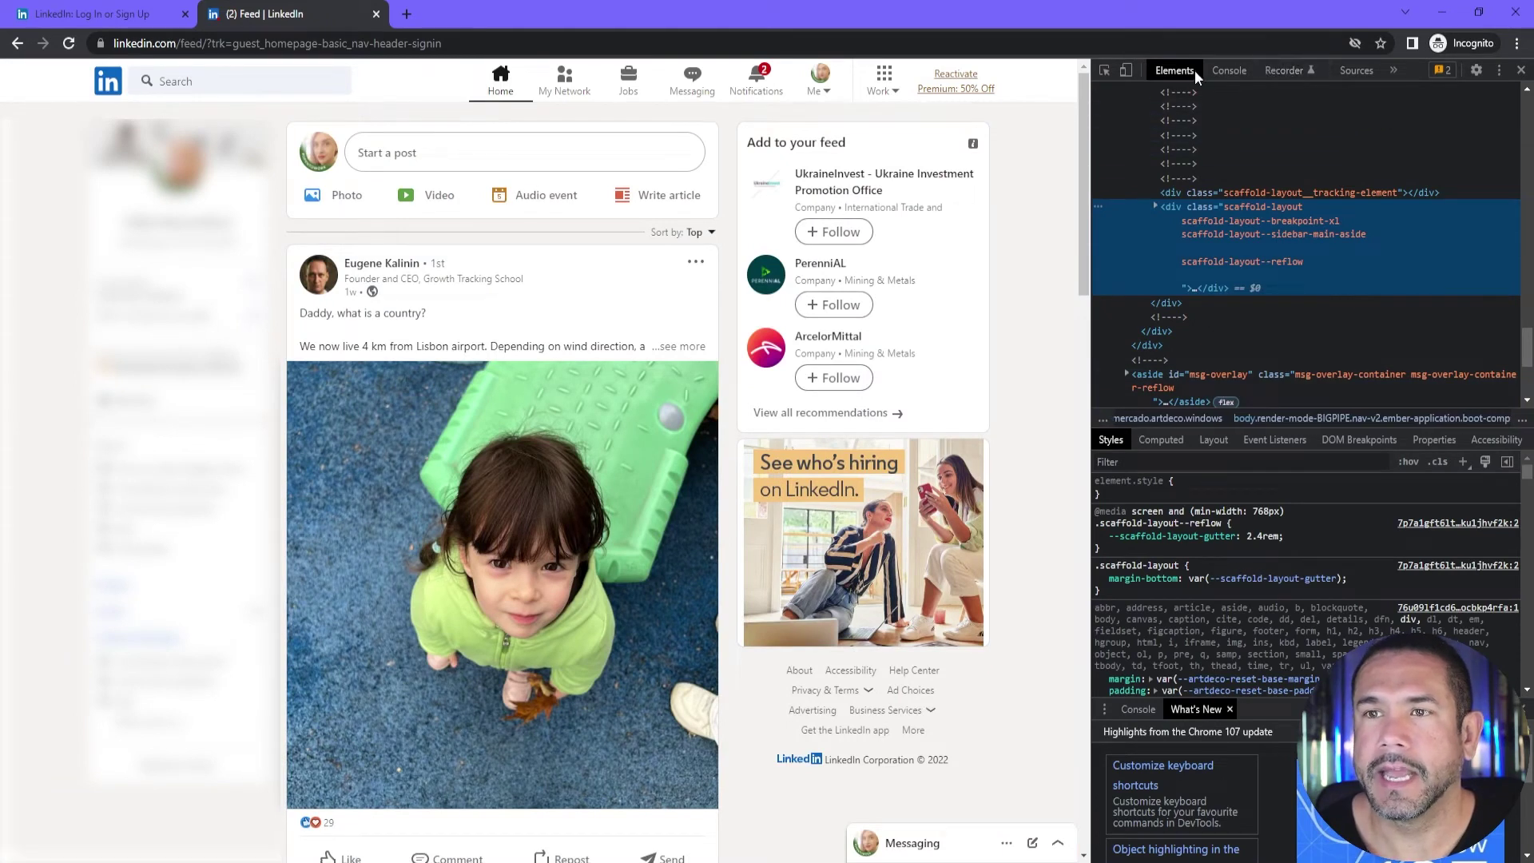
click(1395, 71)
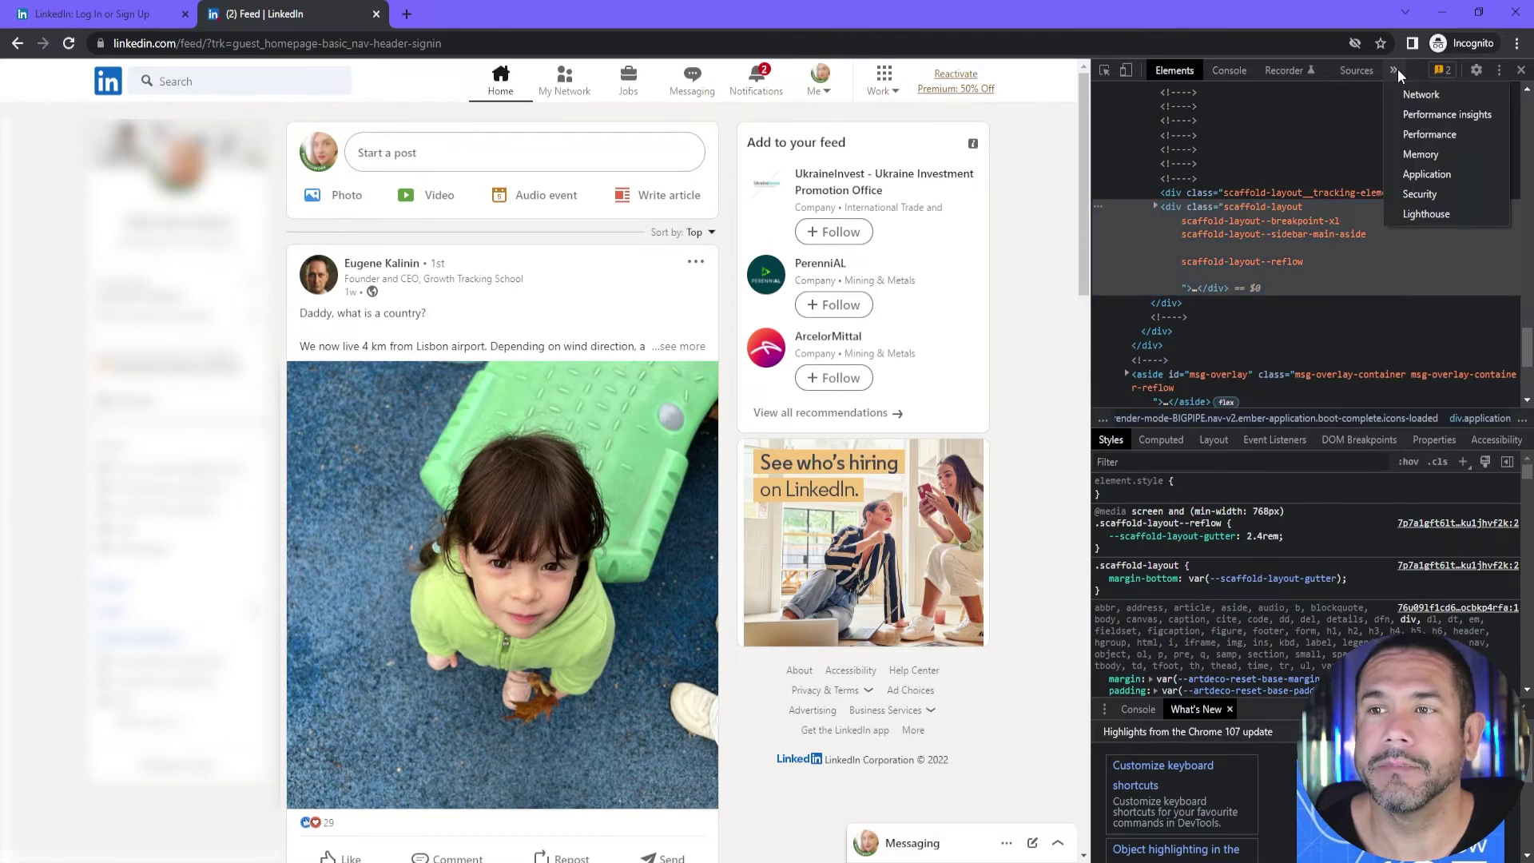
click(1431, 174)
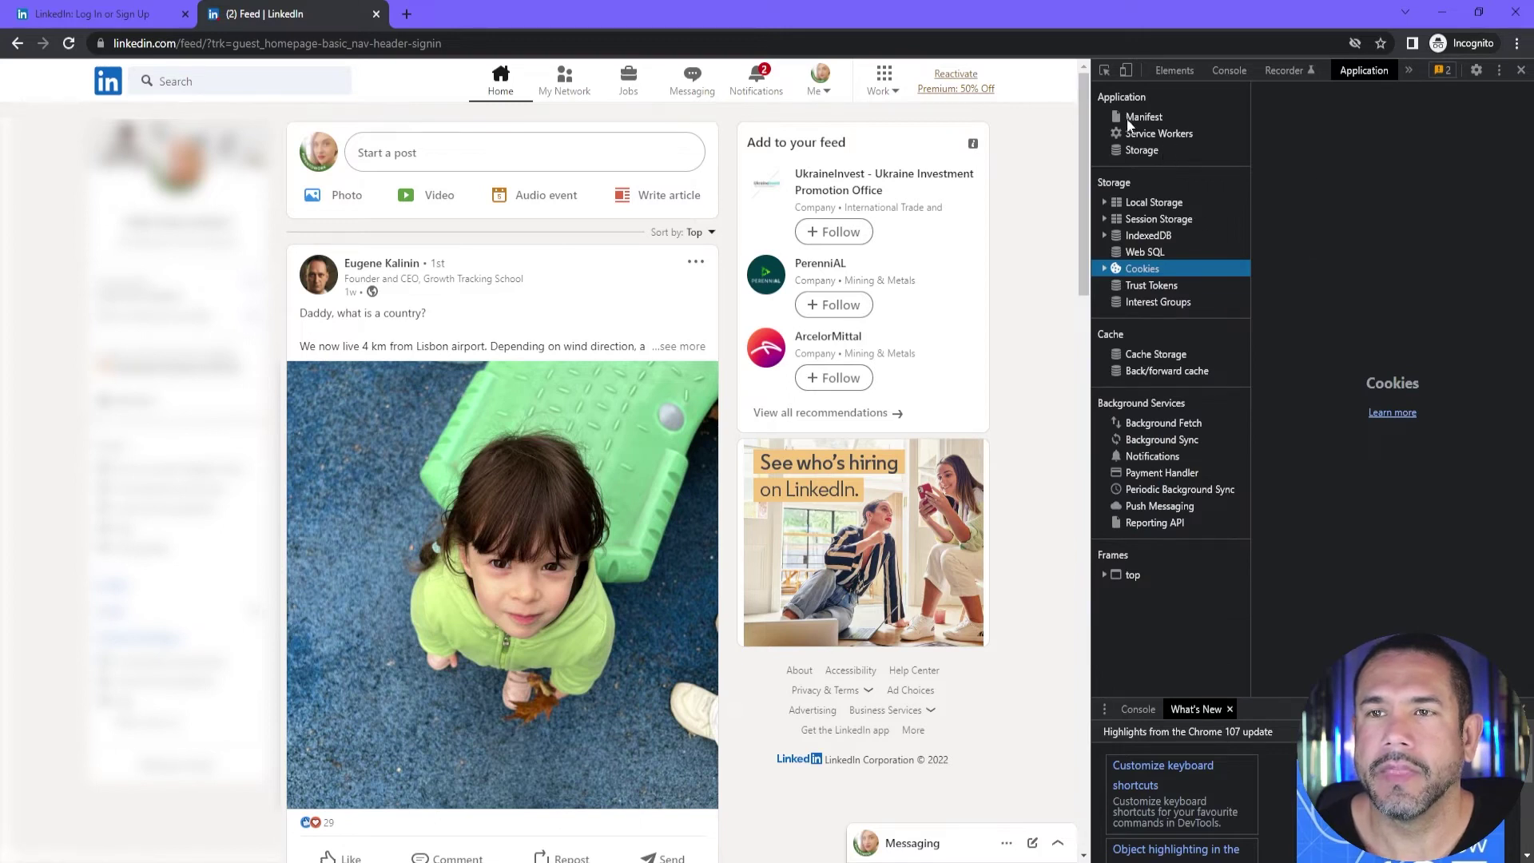
click(1104, 268)
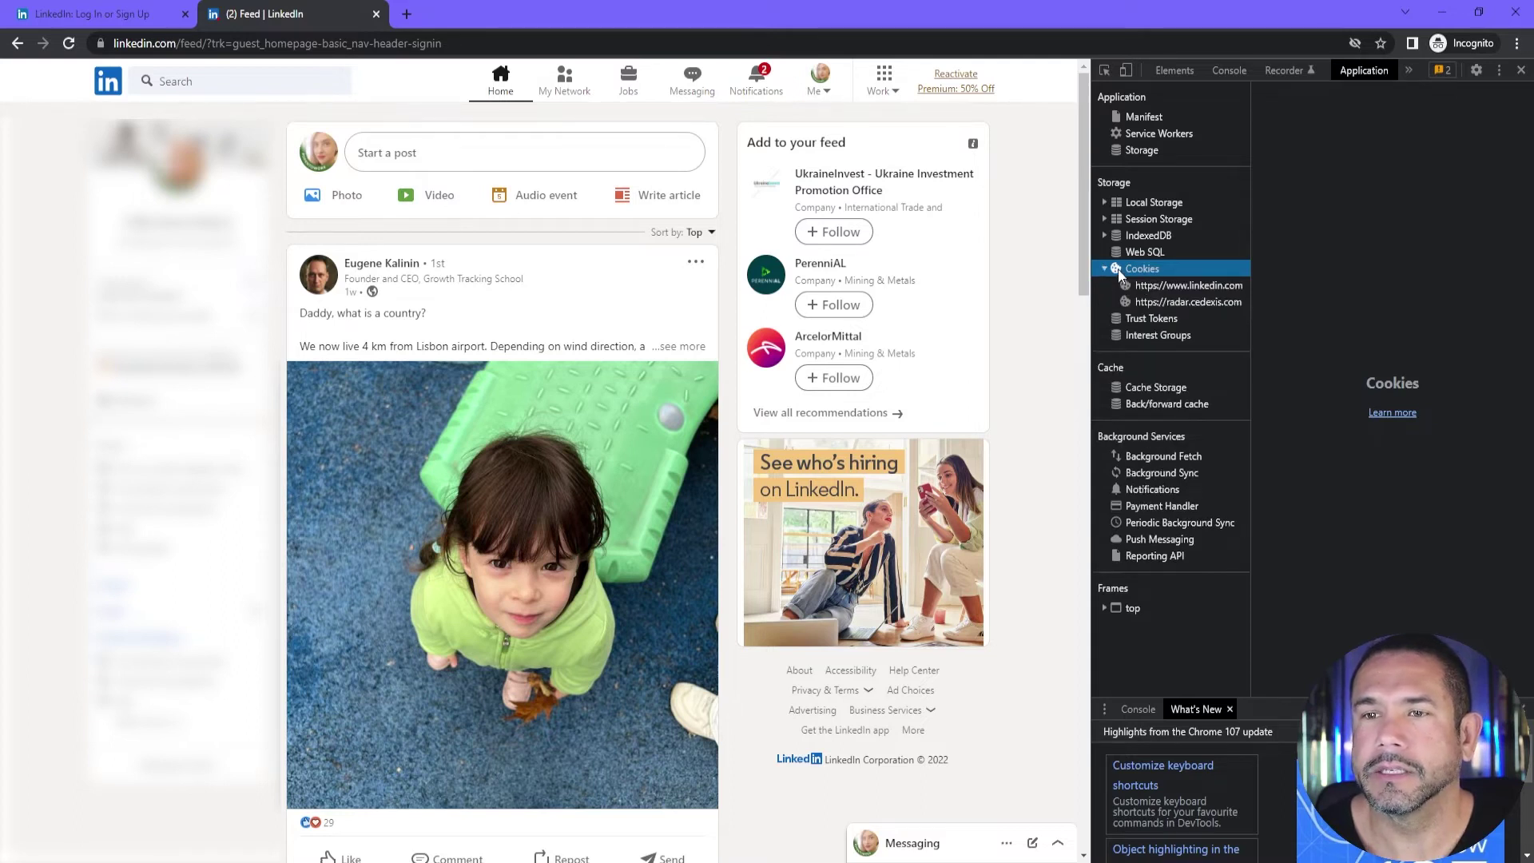
click(1201, 286)
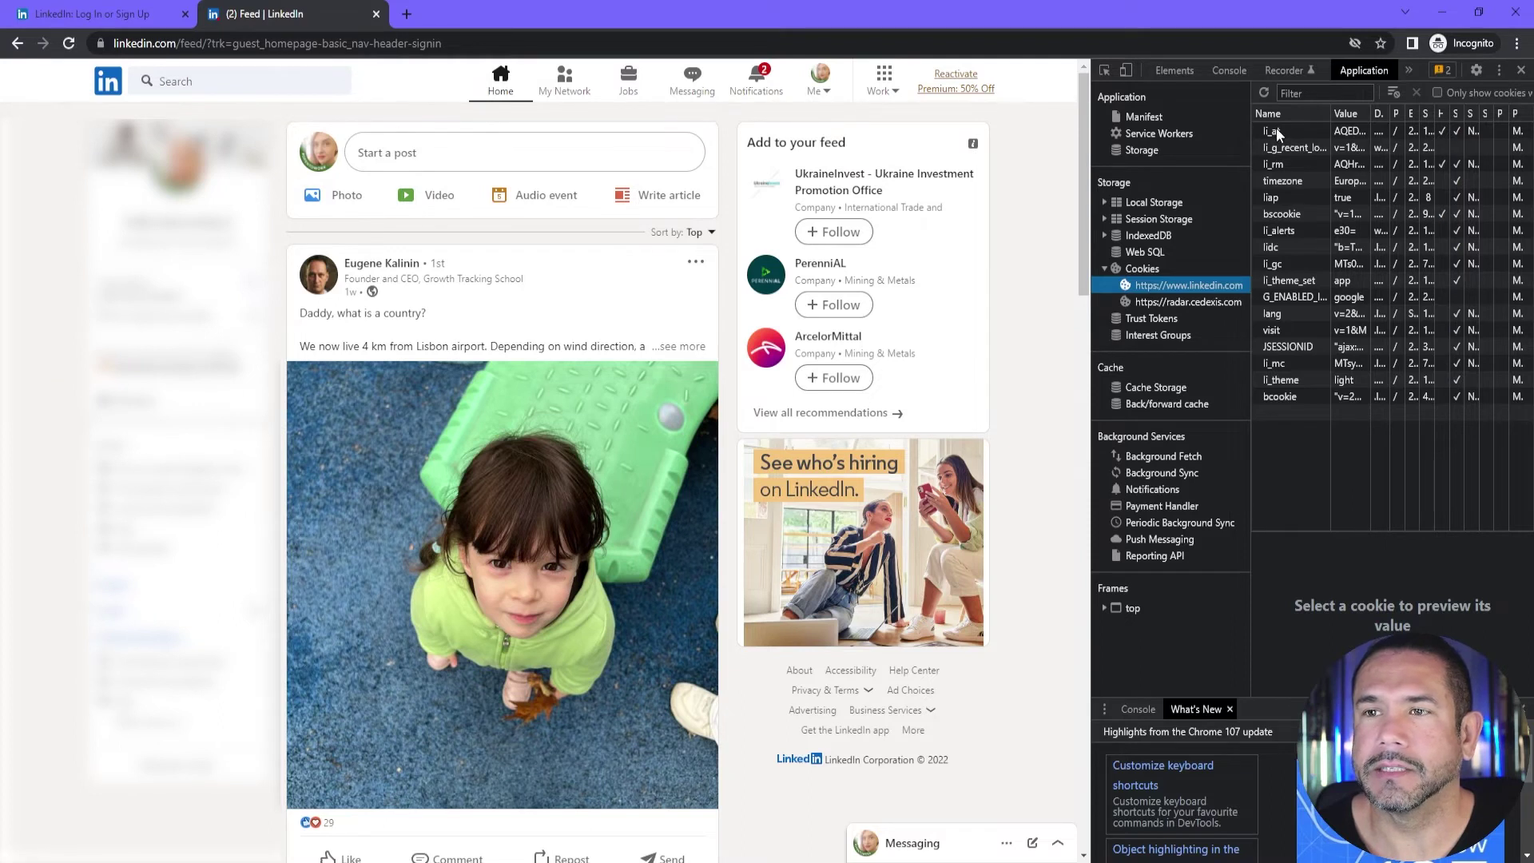
Step: Select the li_at cookie and copy its full value
click(1350, 129)
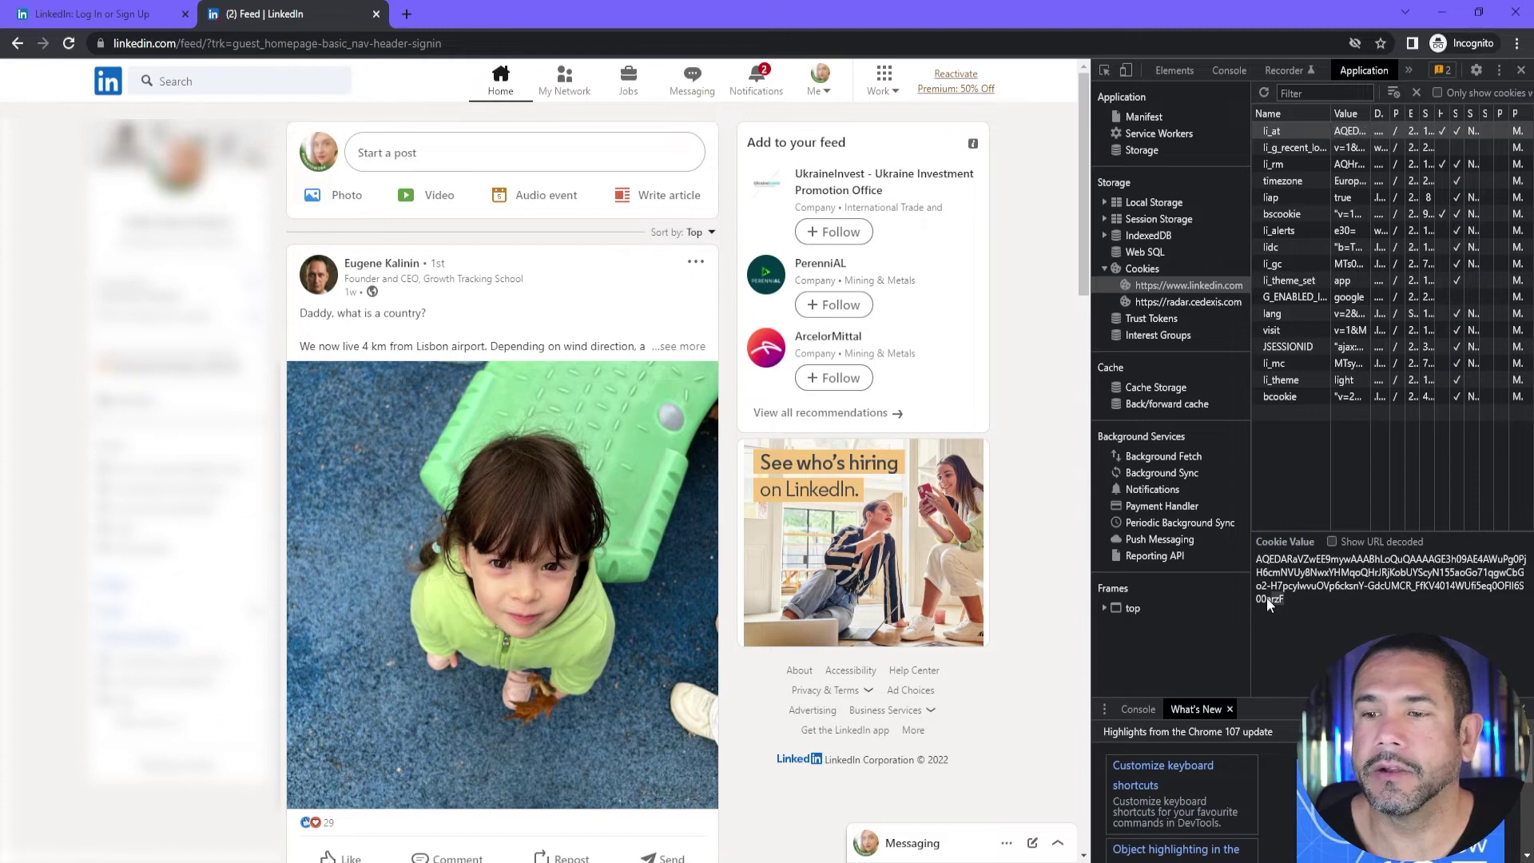
drag(1287, 597, 1257, 563)
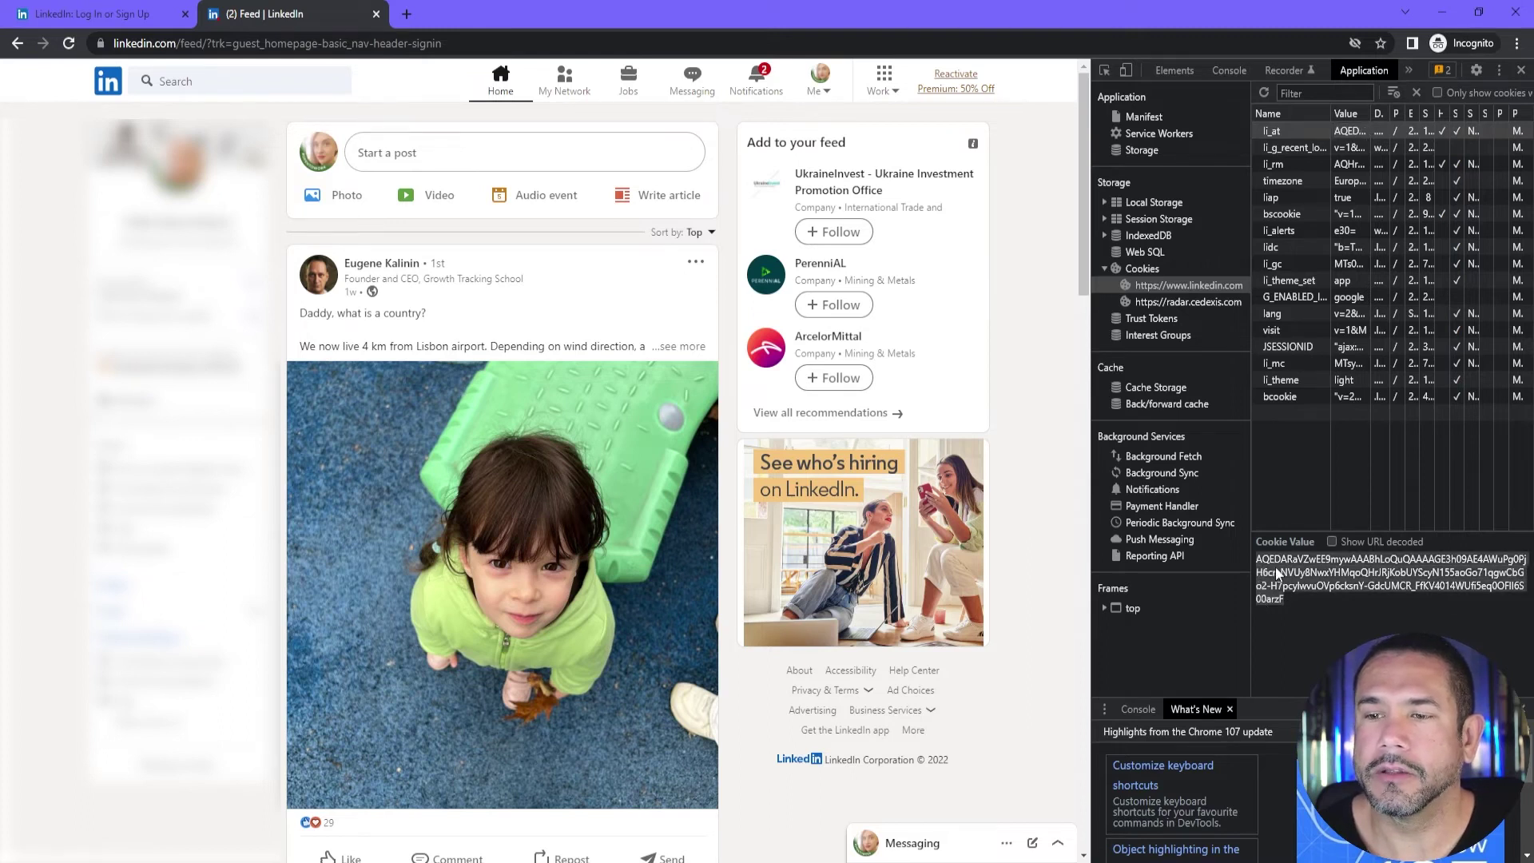
right_click(1277, 570)
click(1278, 577)
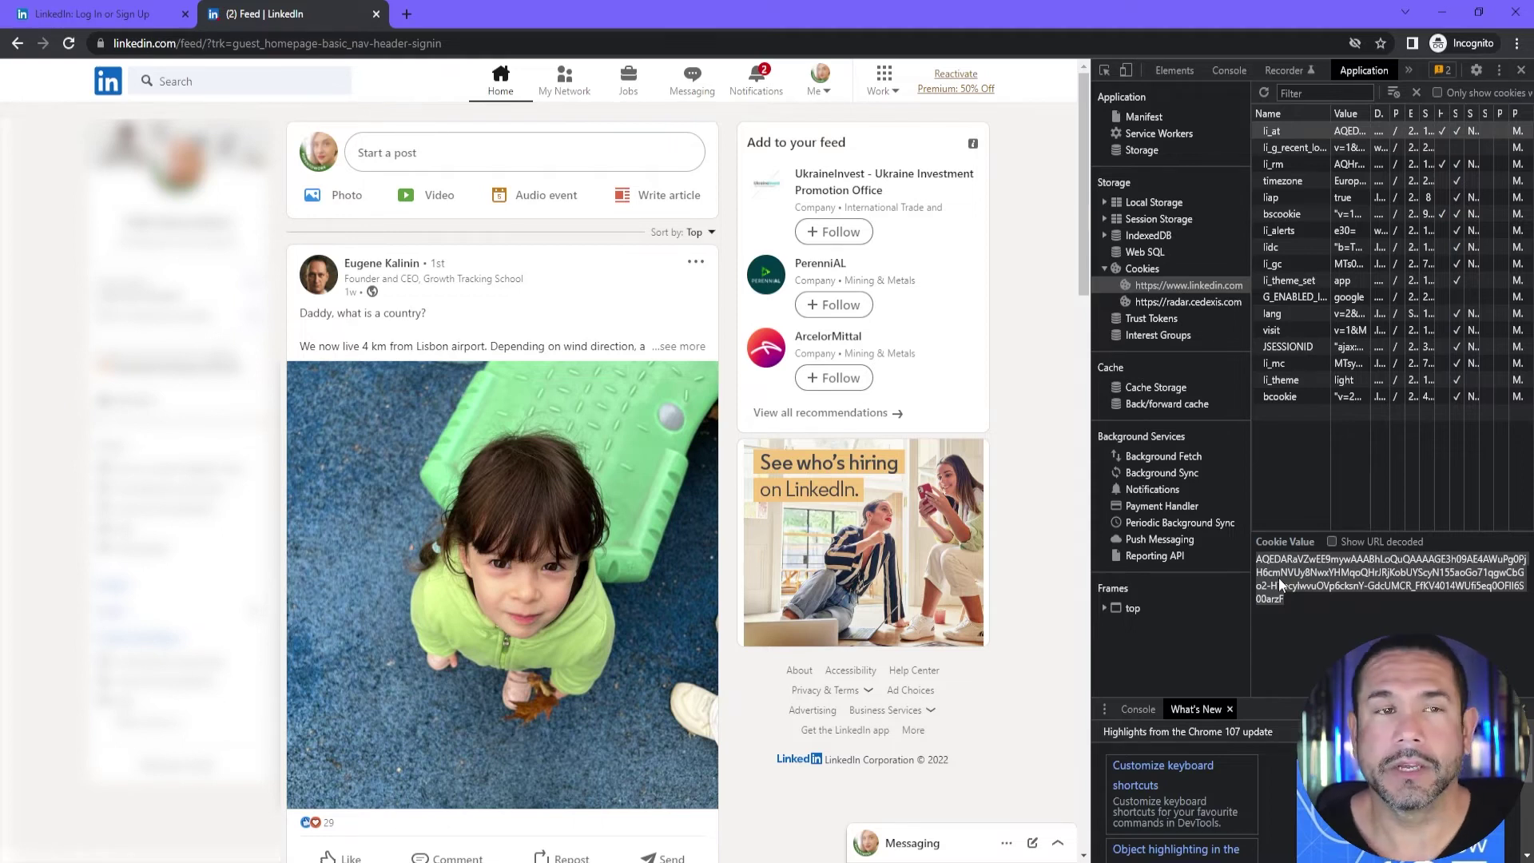
Step: Paste the second account's li_at cookie over the old session cookie and save the flow
click(665, 831)
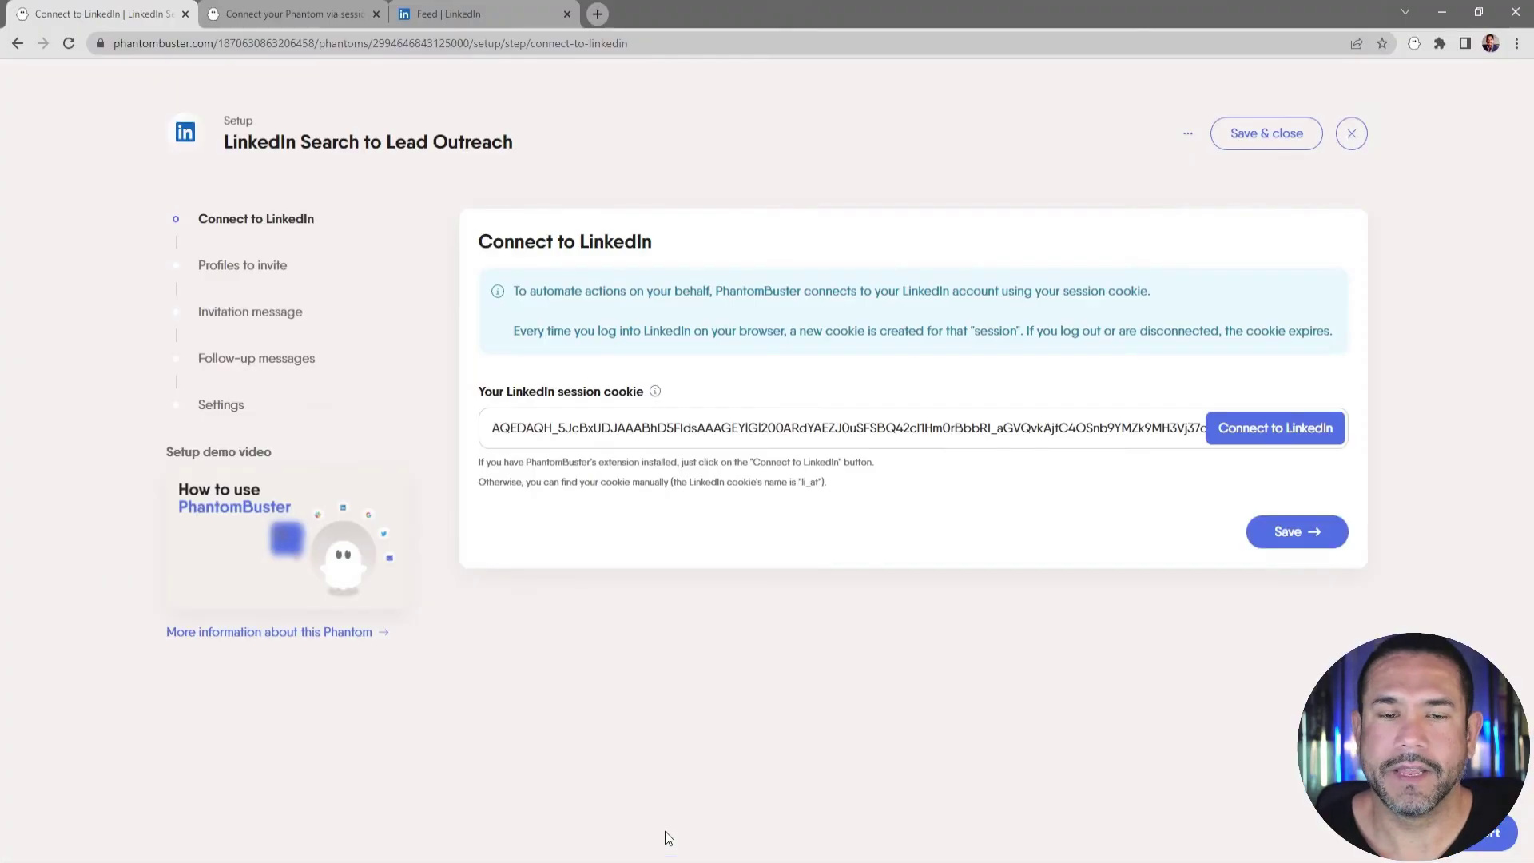
click(1165, 431)
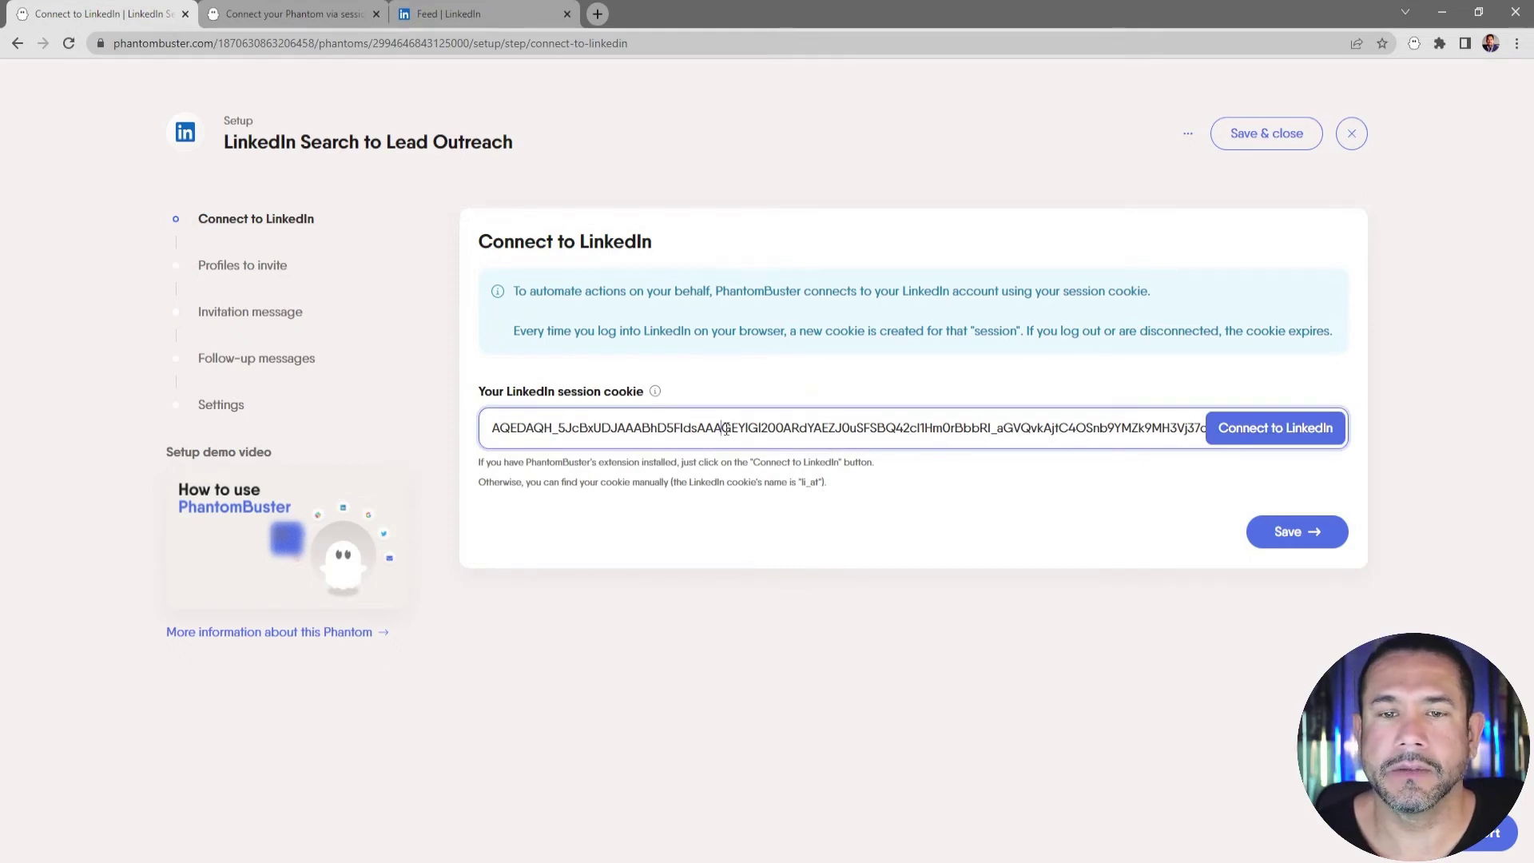
right_click(684, 429)
click(818, 591)
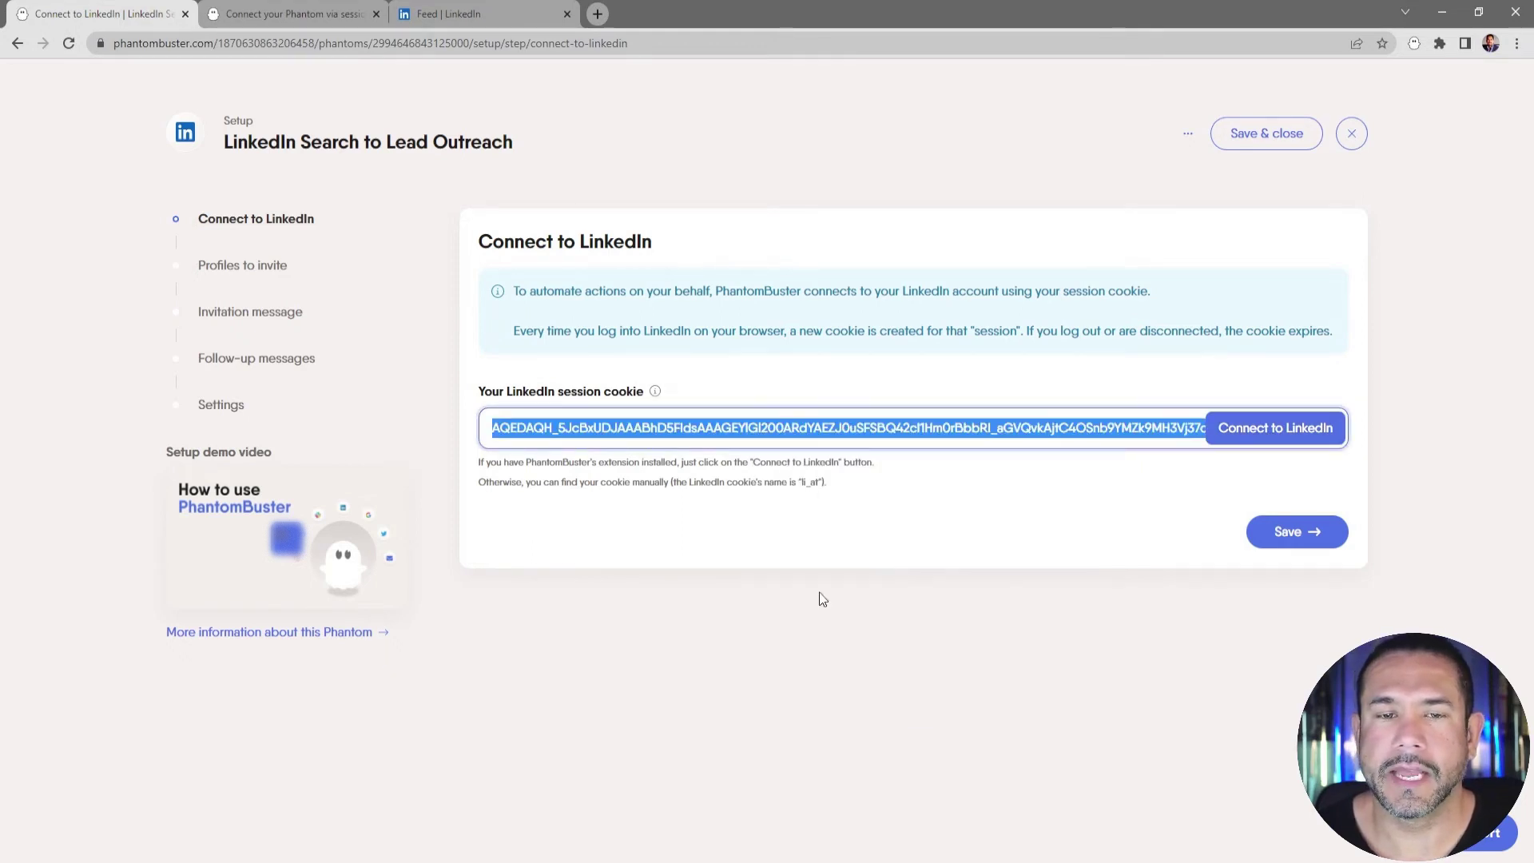
right_click(756, 430)
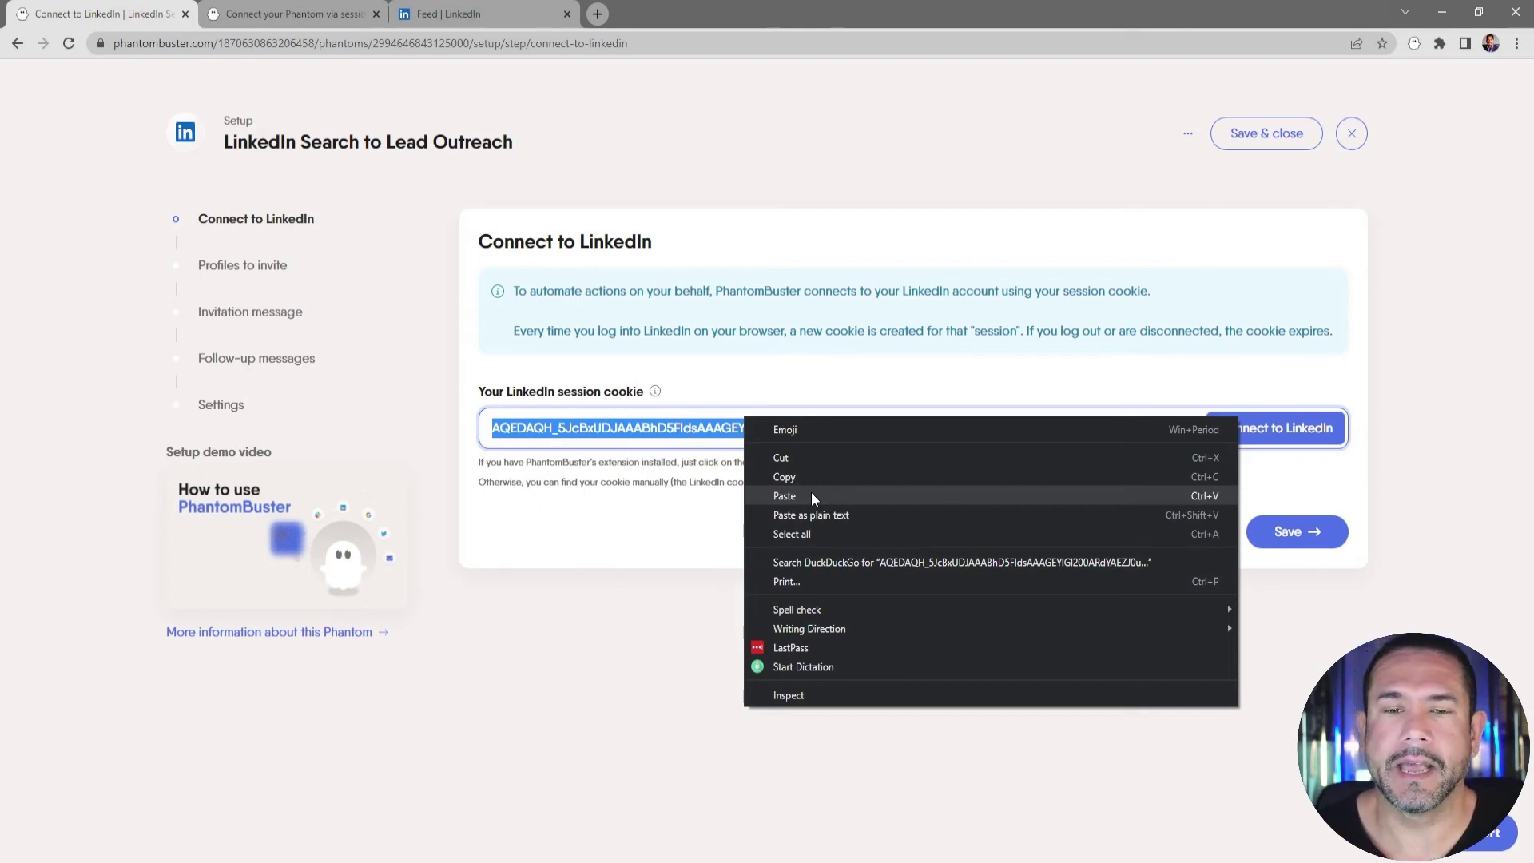
click(812, 497)
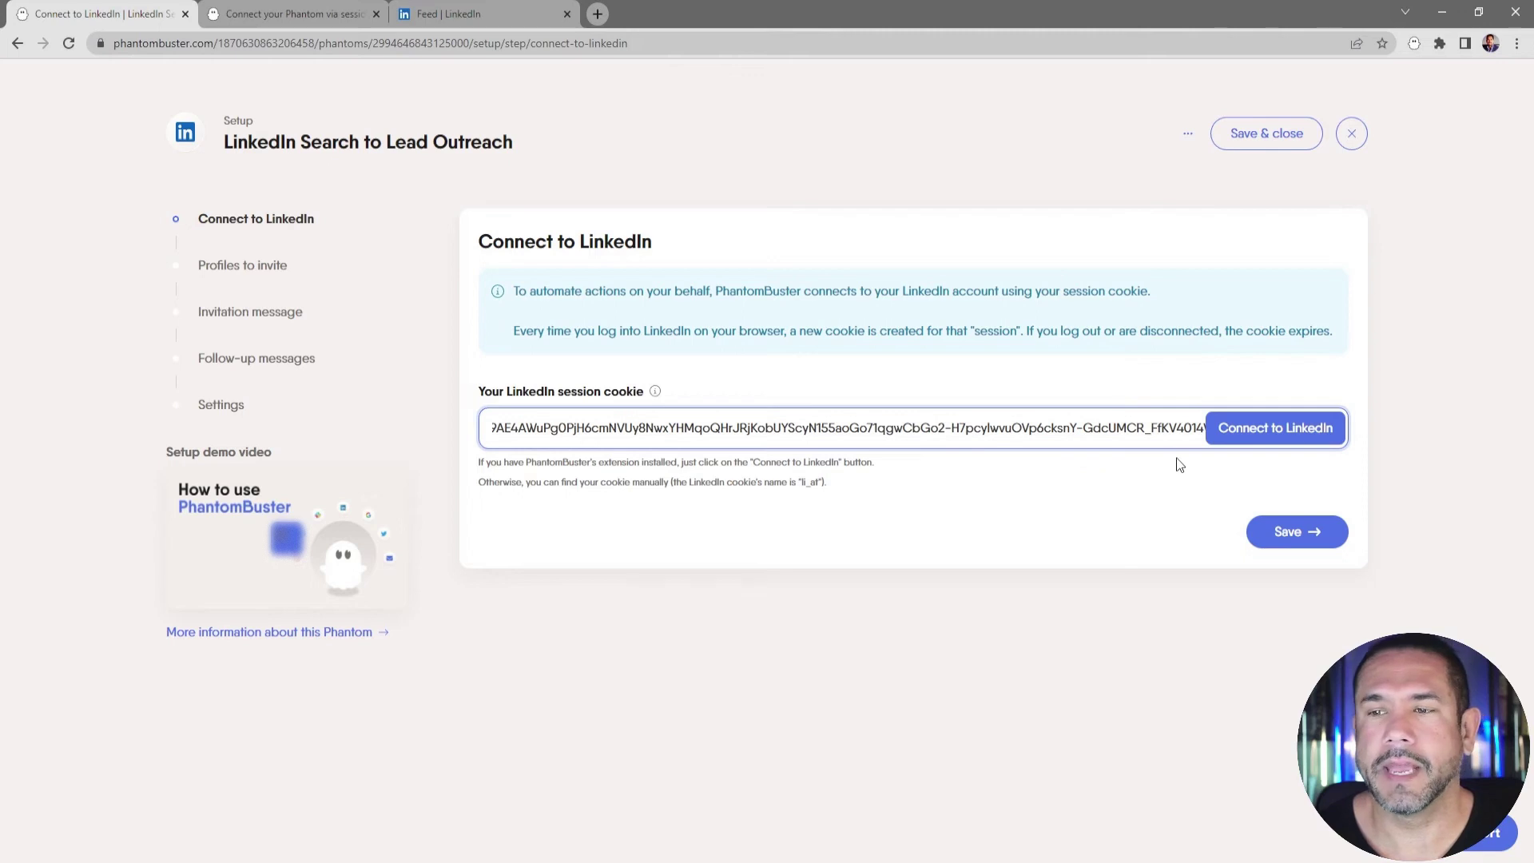
click(1288, 533)
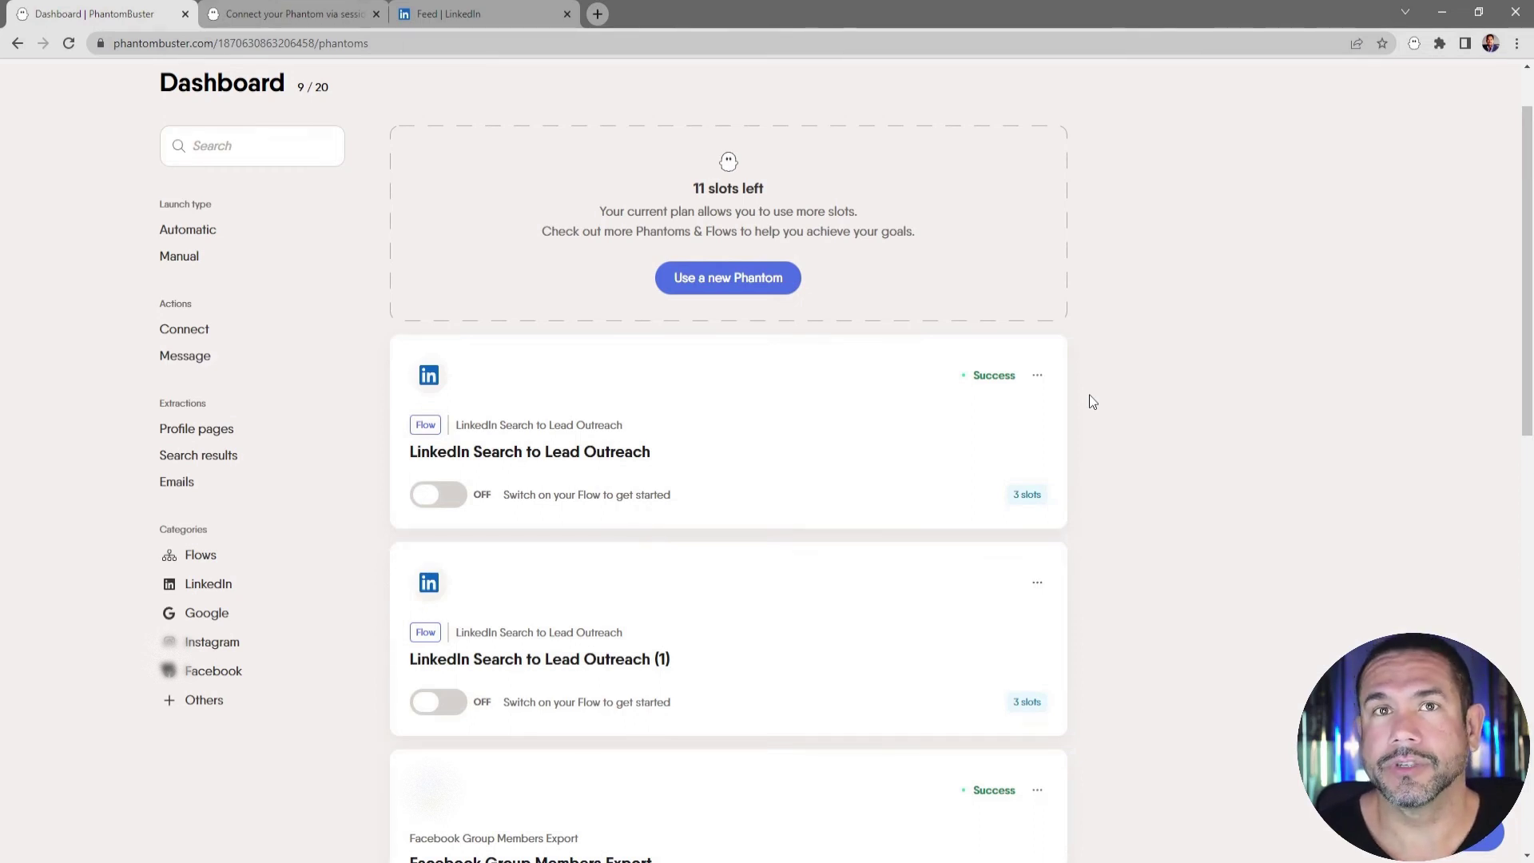
Step: Give the '(1)' copy the new name 'Linkedin Booster 2', fixing a typo along the way
click(1037, 588)
click(1017, 657)
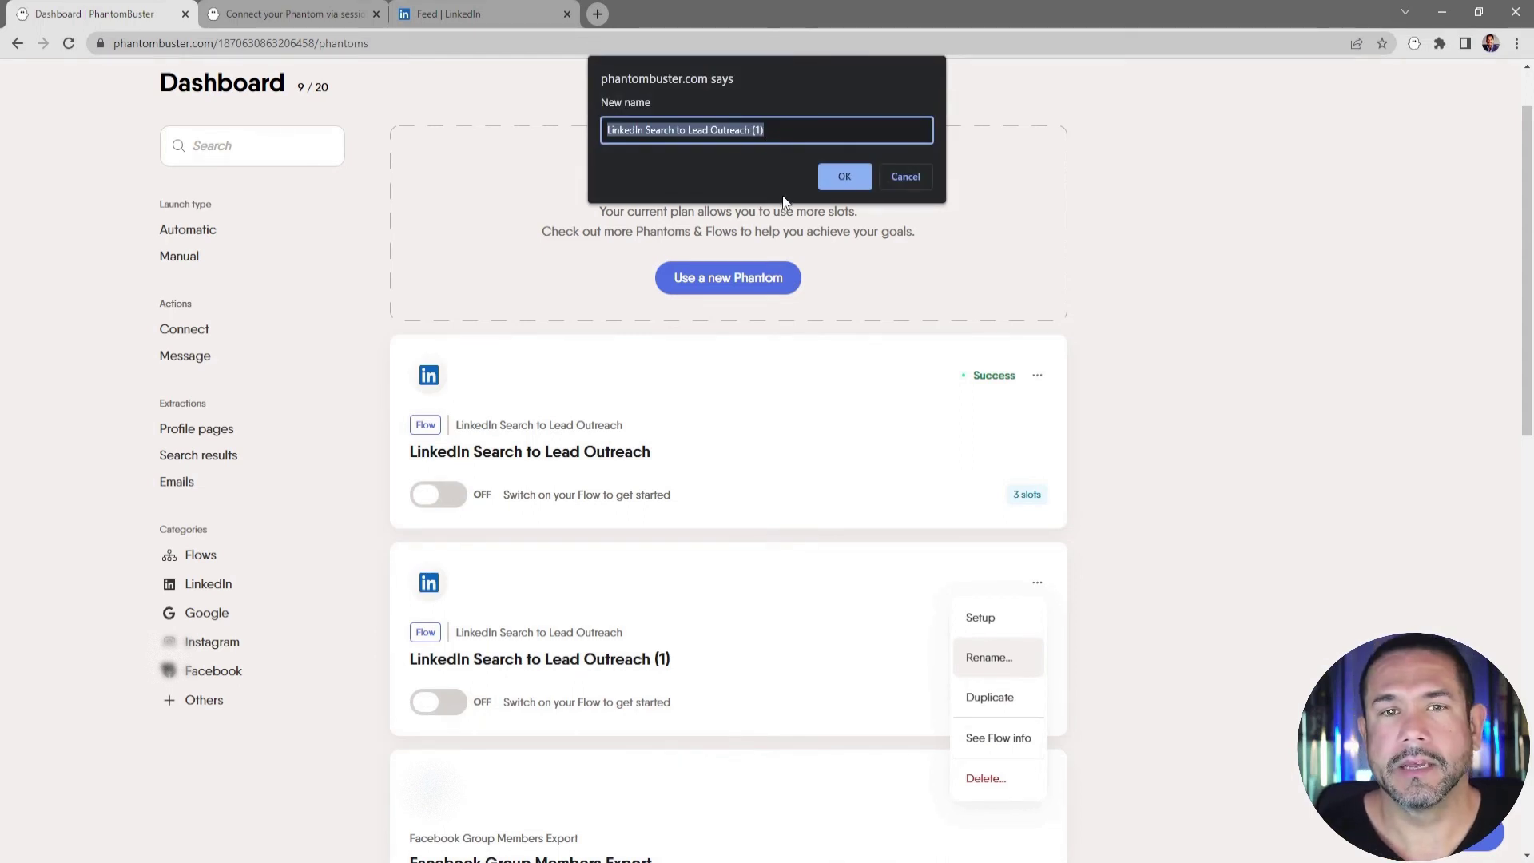
text(L)
text(edIn)
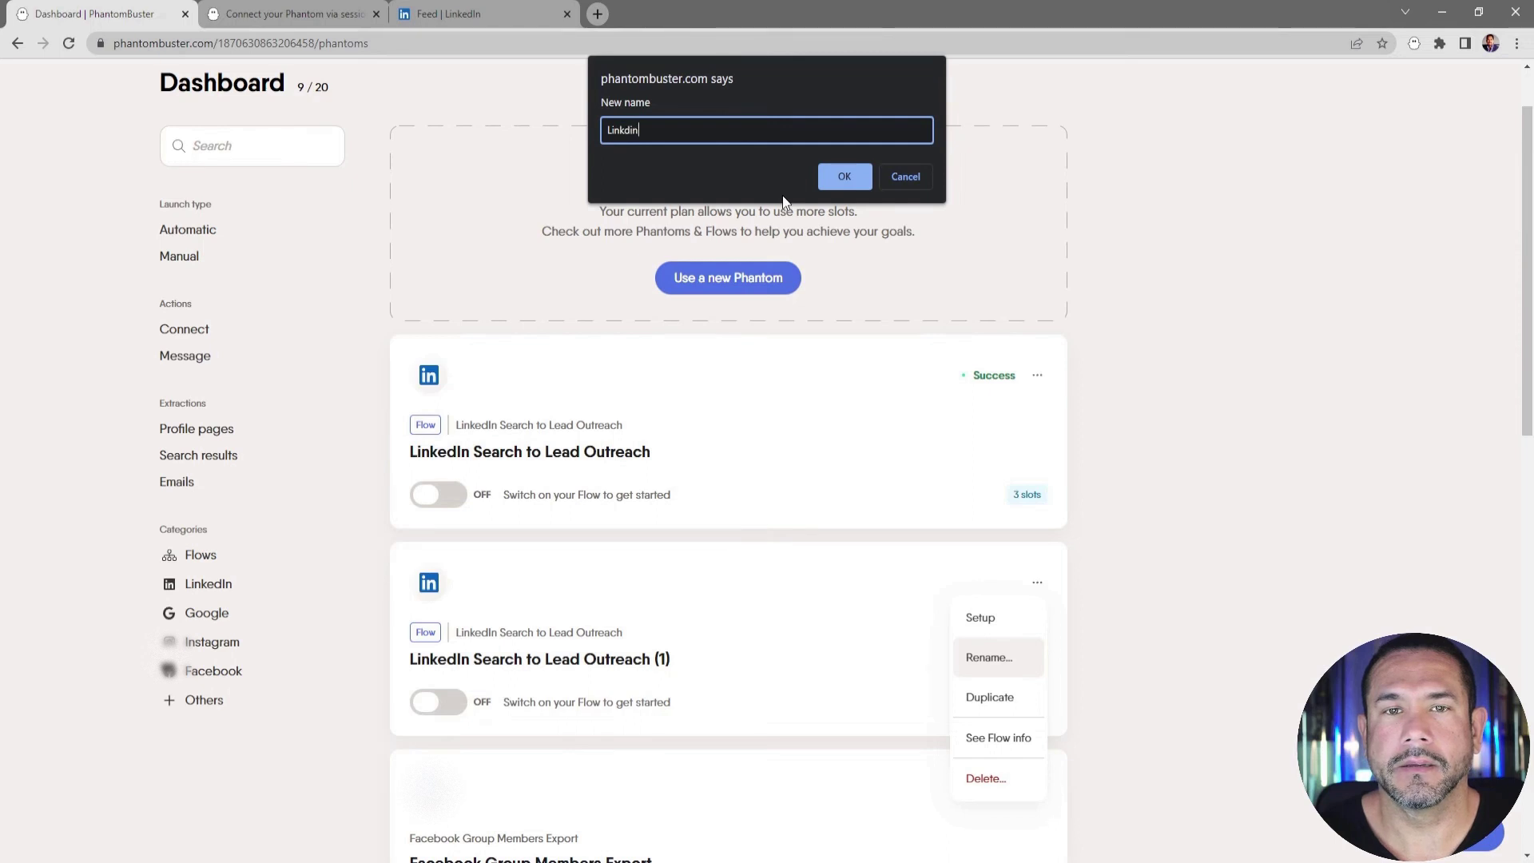
key(BackSpace)
key(BackSpace)
key(BackSpace)
text(edin B)
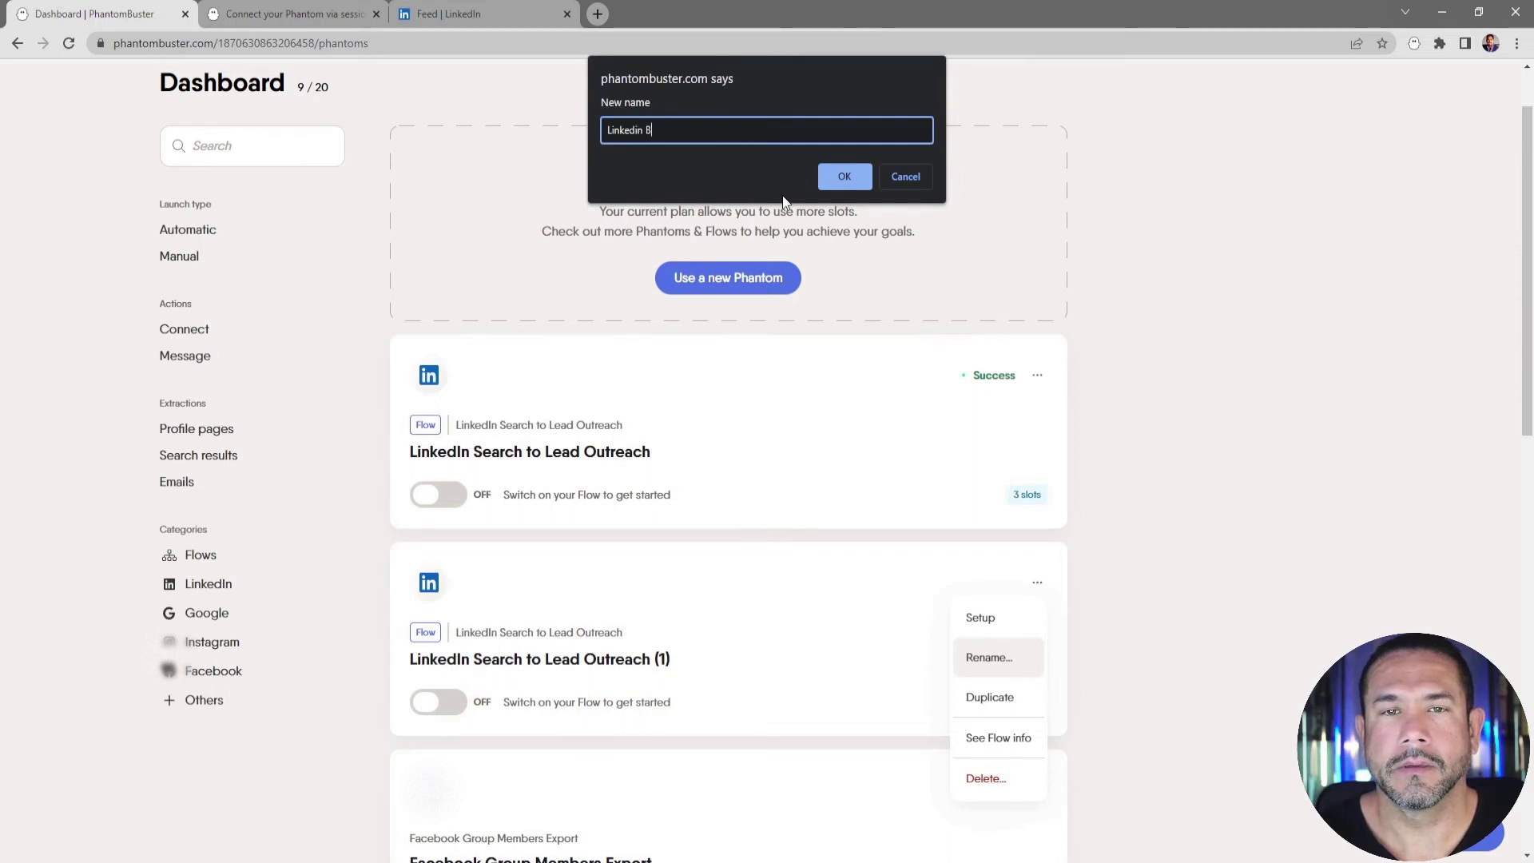
text(ooster 2)
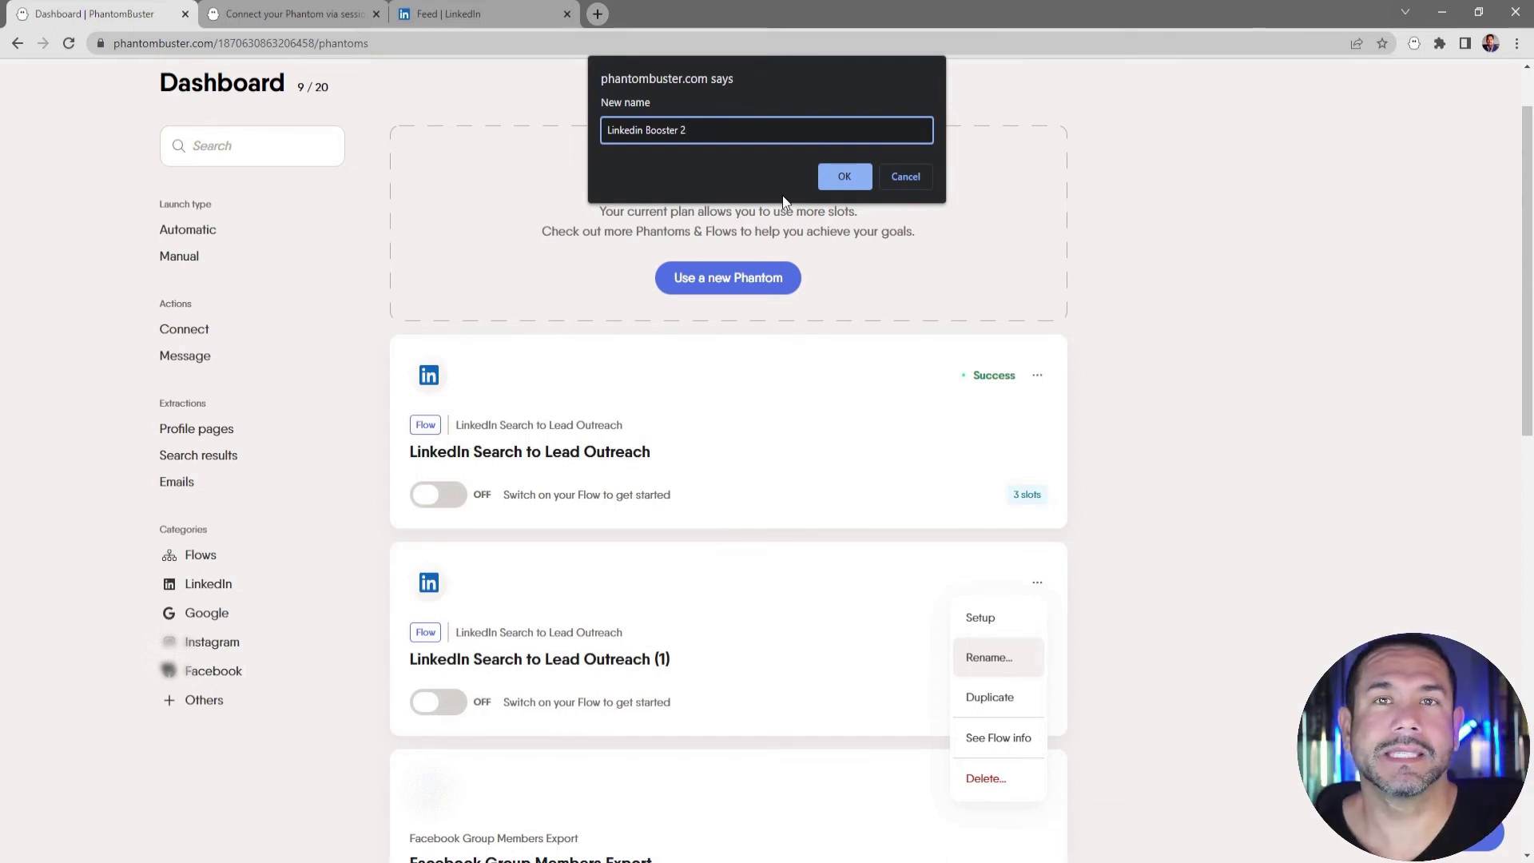
click(846, 177)
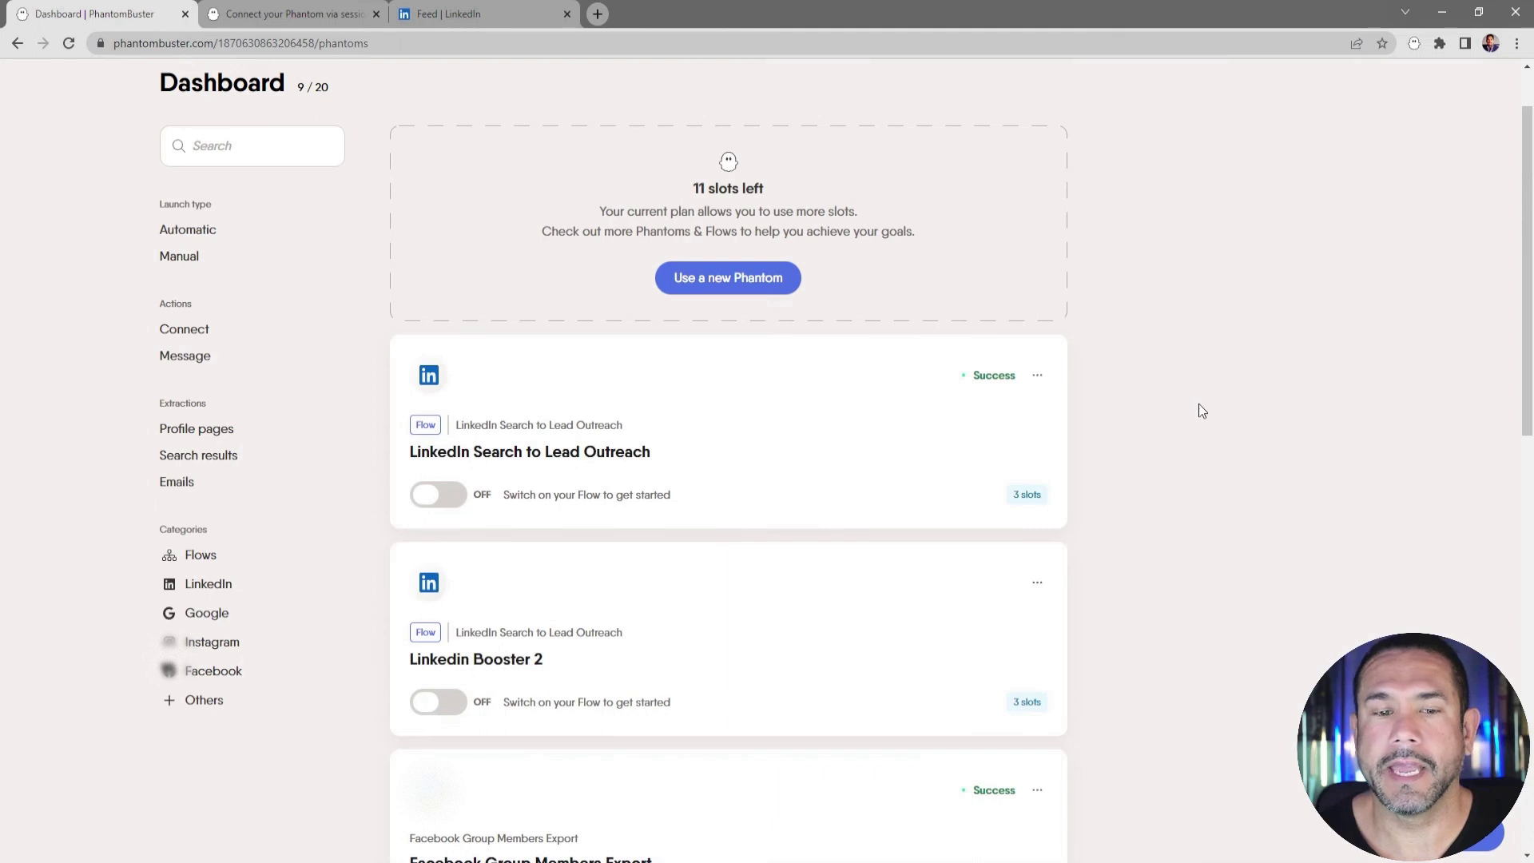